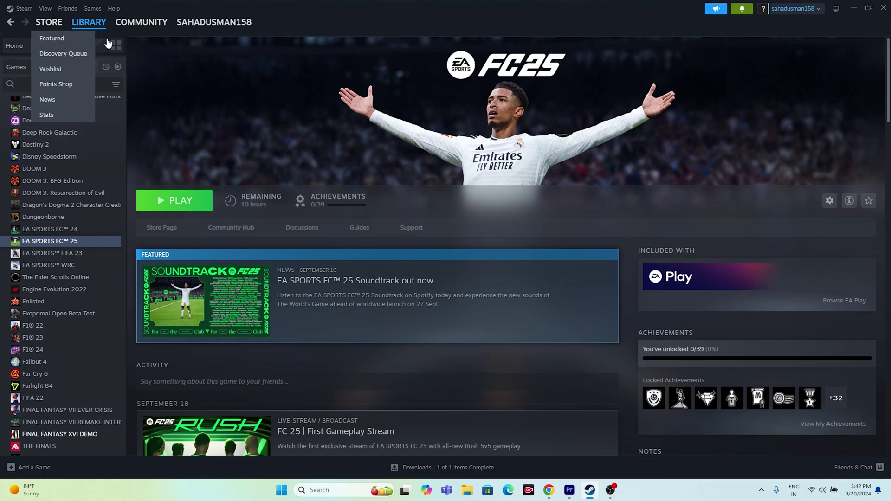
- Exit Steam completely and refresh the desktop
{"action": "left_click", "coordinate": [21, 8]}
{"action": "left_click", "coordinate": [35, 119]}
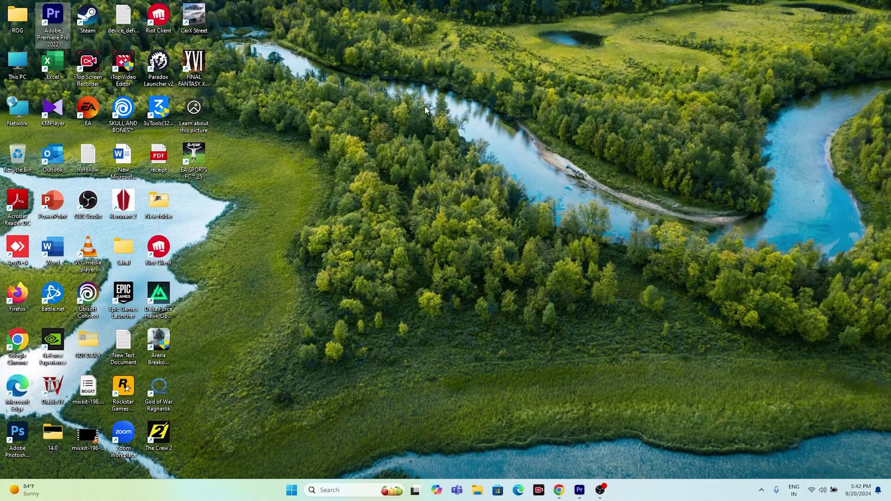
{"action": "right_click", "coordinate": [495, 121]}
{"action": "left_click", "coordinate": [520, 160]}
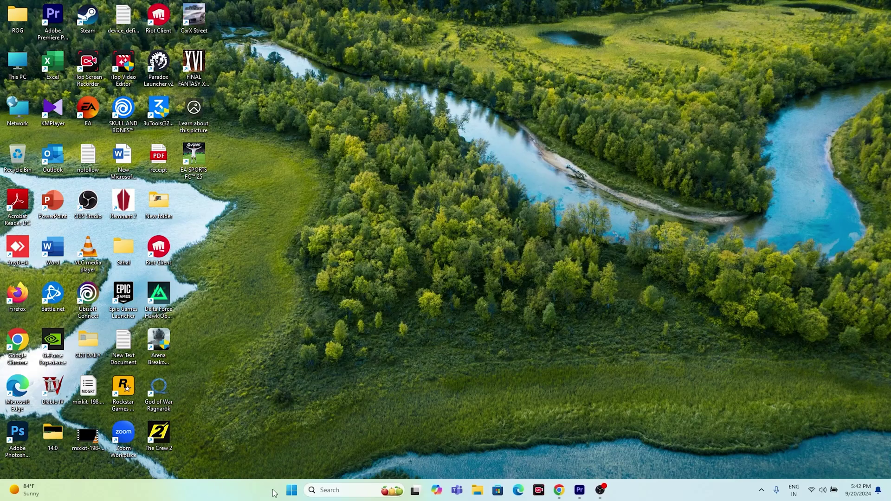
- Display the computer's power options containing Restart and dismiss them without choosing one
{"action": "left_click", "coordinate": [291, 490]}
{"action": "left_click", "coordinate": [560, 458]}
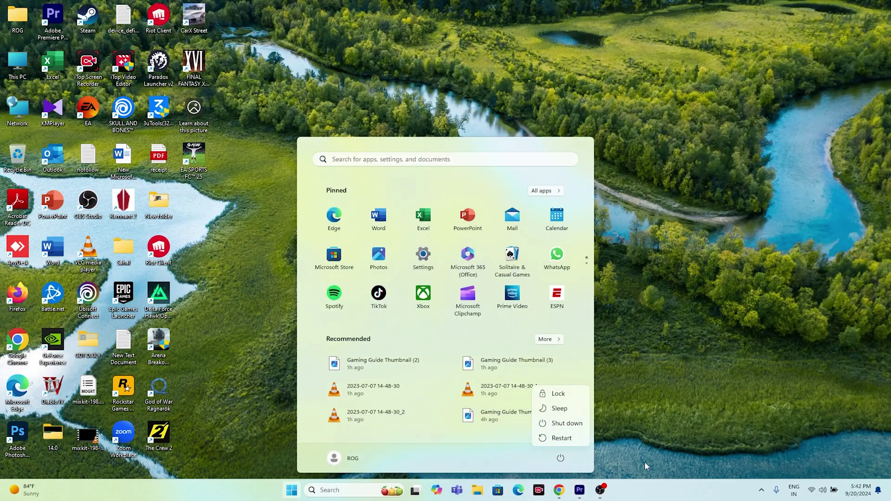
{"action": "left_click", "coordinate": [681, 419]}
{"action": "left_click", "coordinate": [681, 420]}
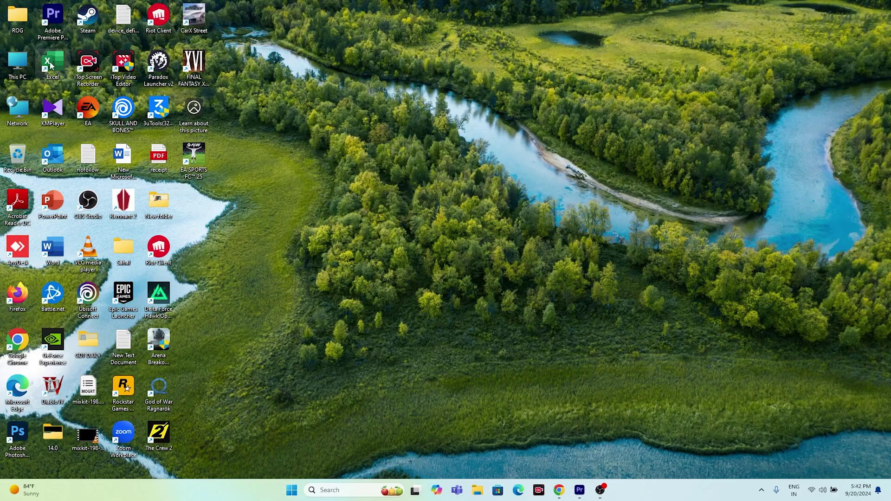
- Relaunch Steam and open the EA SPORTS FC 25 page in the library
{"action": "double_click", "coordinate": [83, 31]}
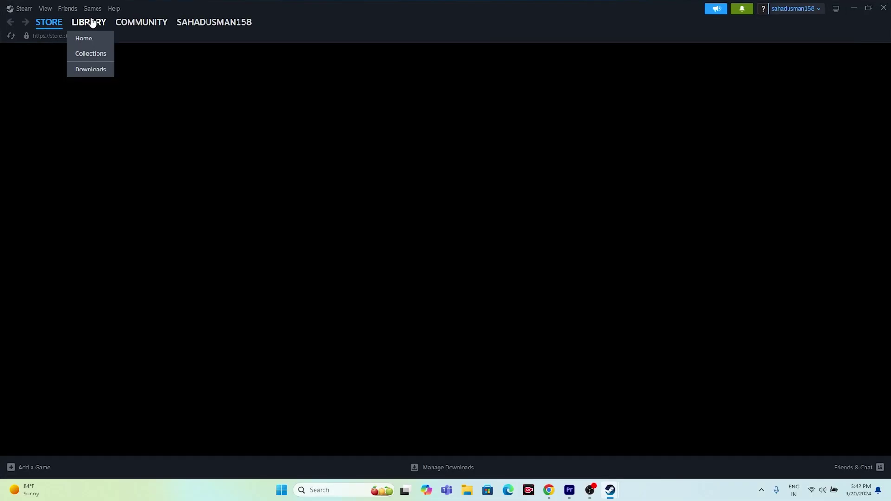
{"action": "left_click", "coordinate": [91, 21]}
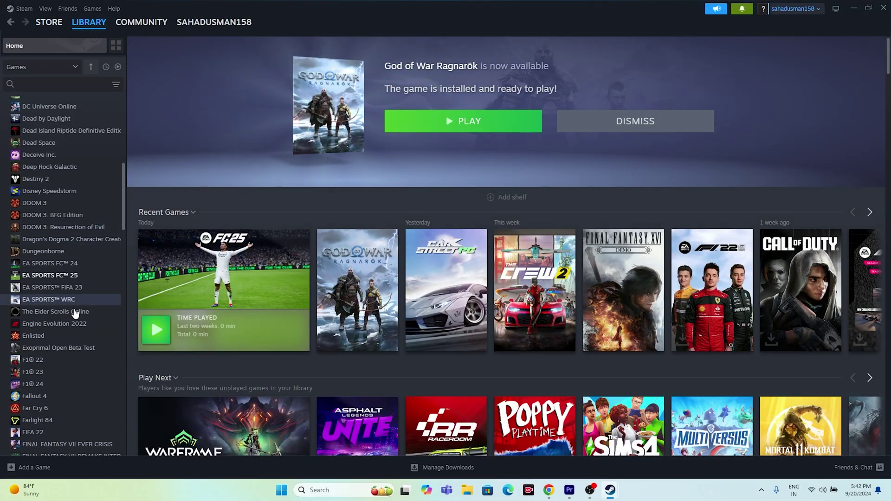
{"action": "left_click", "coordinate": [70, 275]}
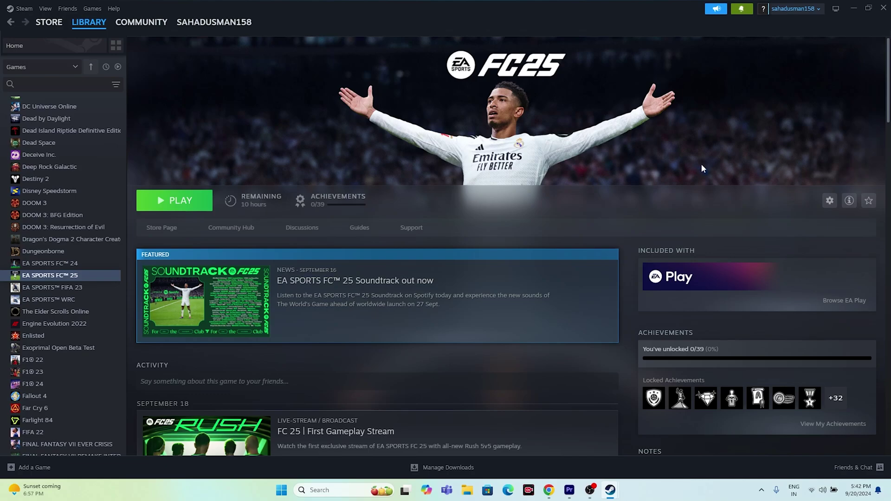
- Minimize Steam to close the Call of Duty promotional window behind it, and bring the library back up
{"action": "left_click", "coordinate": [853, 8]}
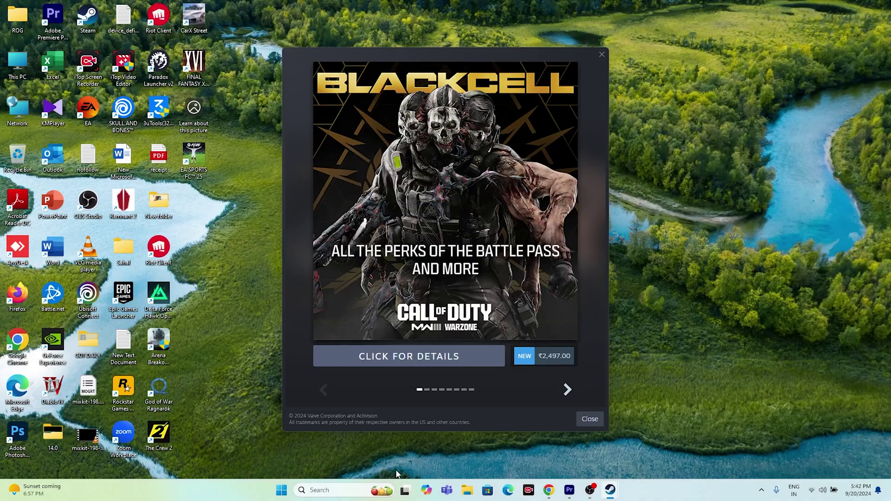
{"action": "left_click", "coordinate": [601, 54]}
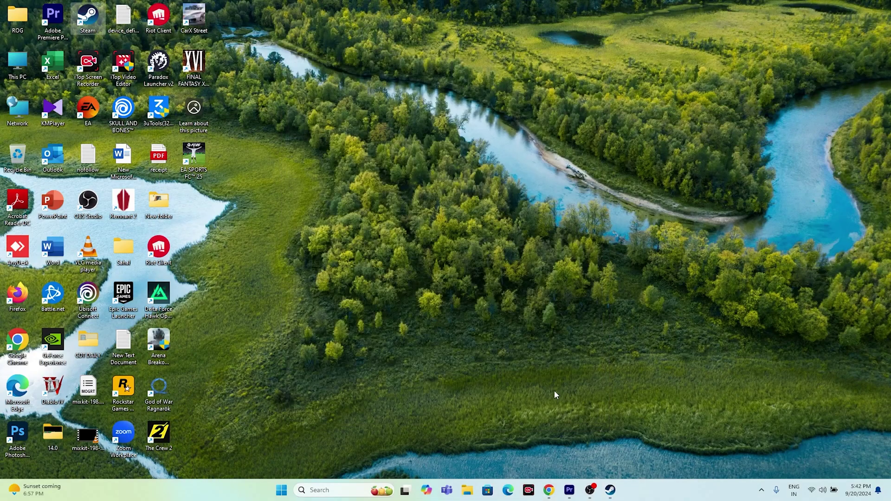
{"action": "left_click", "coordinate": [610, 489]}
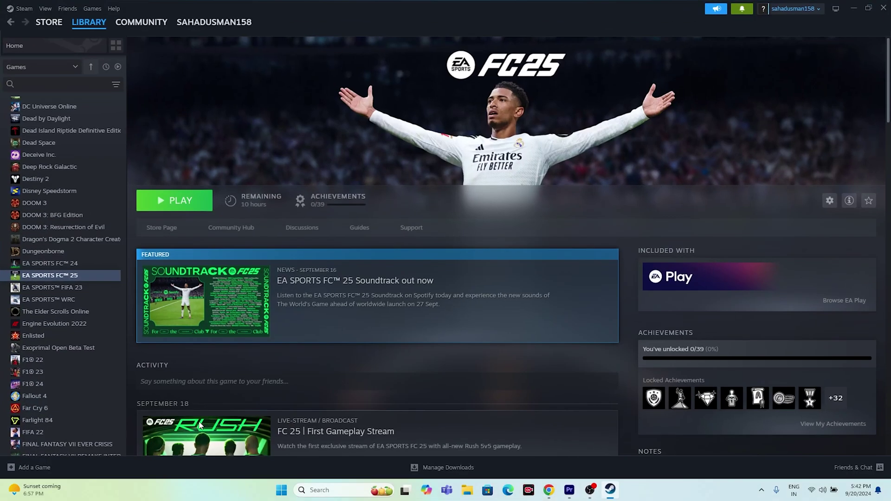
- Add the App Recovery program to the Steam library as a non-Steam game
{"action": "left_click", "coordinate": [40, 469]}
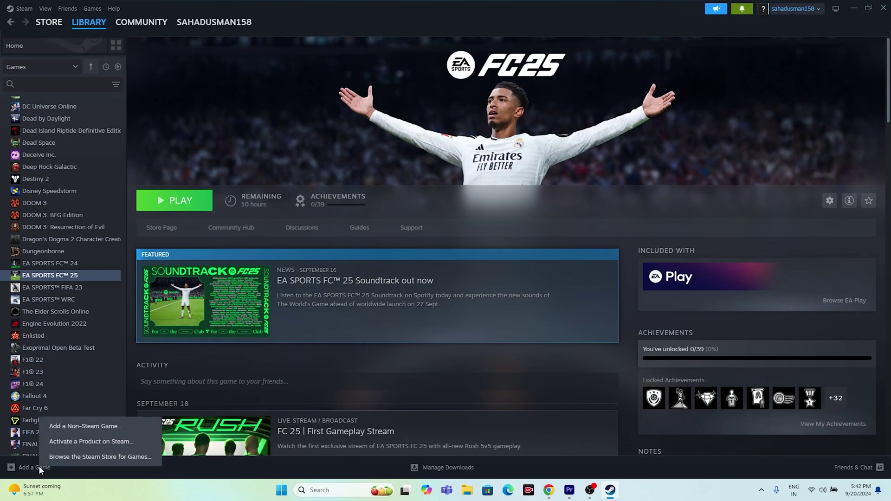
{"action": "left_click", "coordinate": [105, 427]}
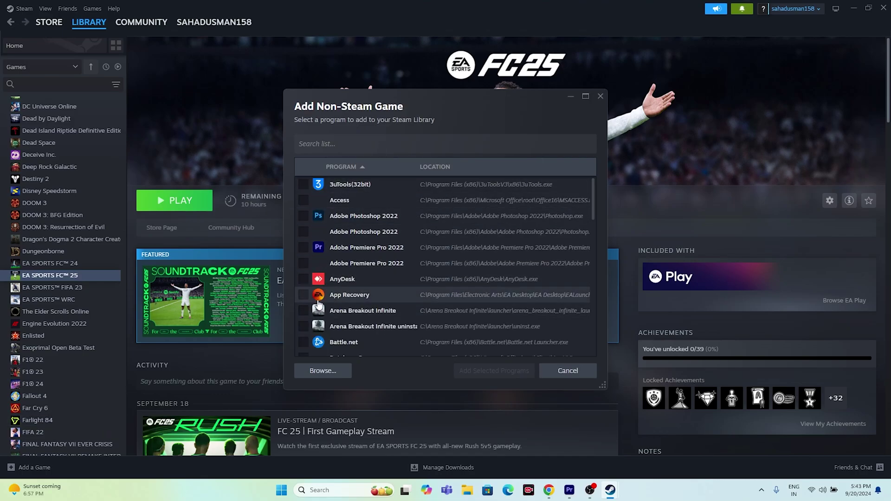
{"action": "left_click", "coordinate": [304, 295]}
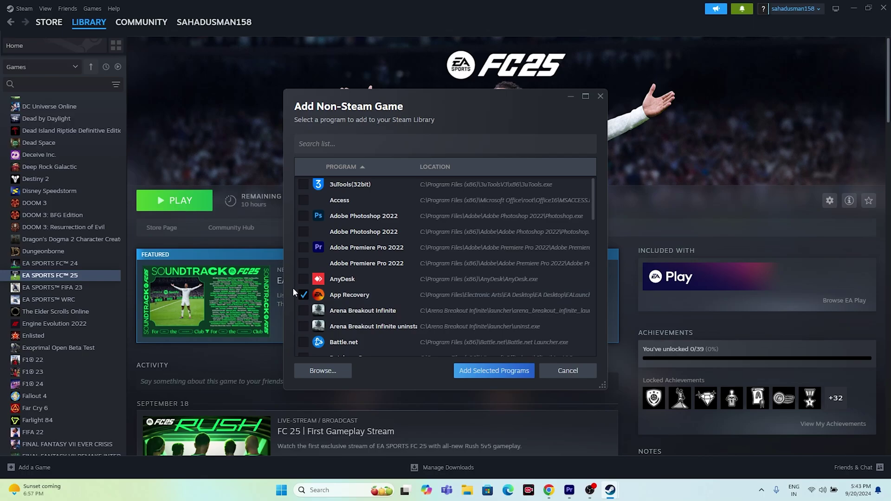
{"action": "left_click", "coordinate": [478, 370]}
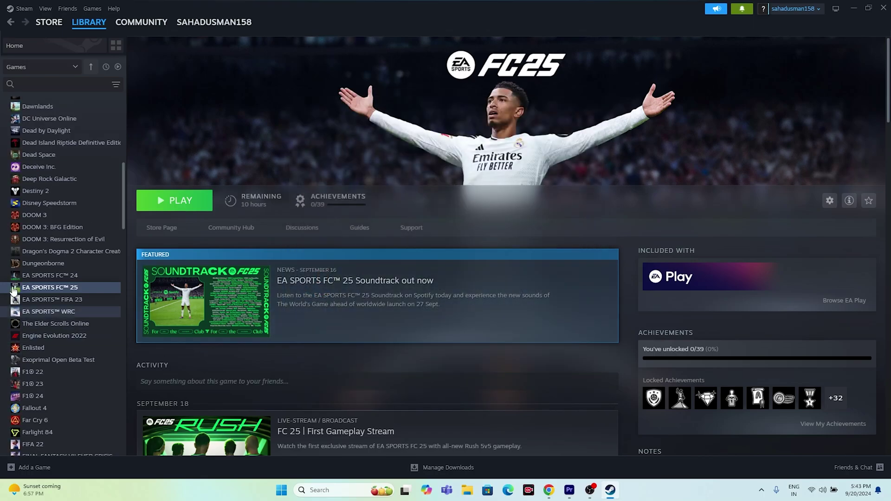
- Look through the library's game list for the added program, including a name search for "EA", and clear the search
{"action": "scroll", "coordinate": [28, 237], "scroll_direction": "down", "scroll_amount": 5}
{"action": "scroll", "coordinate": [27, 235], "scroll_direction": "down", "scroll_amount": 5}
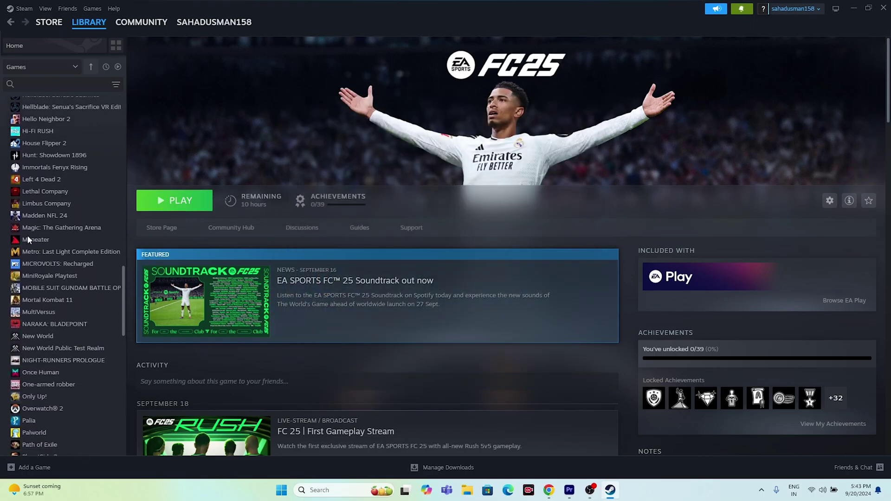
{"action": "scroll", "coordinate": [82, 239], "scroll_direction": "down", "scroll_amount": 3}
{"action": "scroll", "coordinate": [82, 239], "scroll_direction": "down", "scroll_amount": 8}
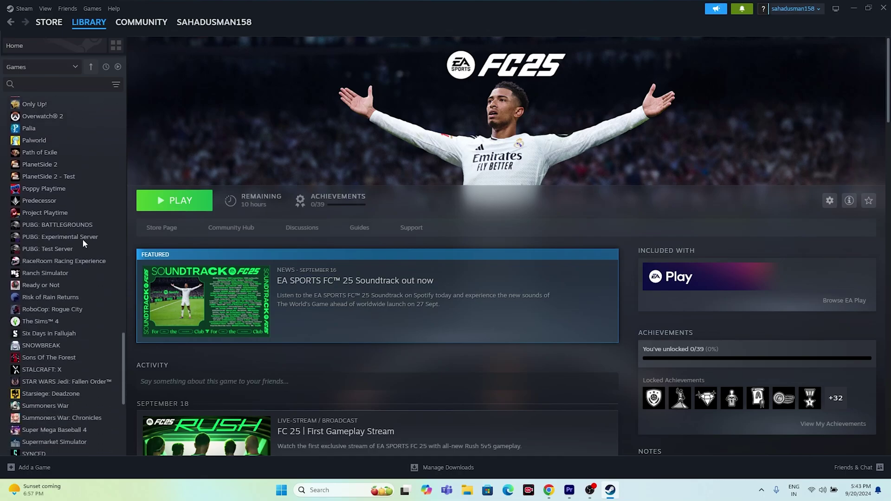
{"action": "scroll", "coordinate": [106, 360], "scroll_direction": "up", "scroll_amount": 10}
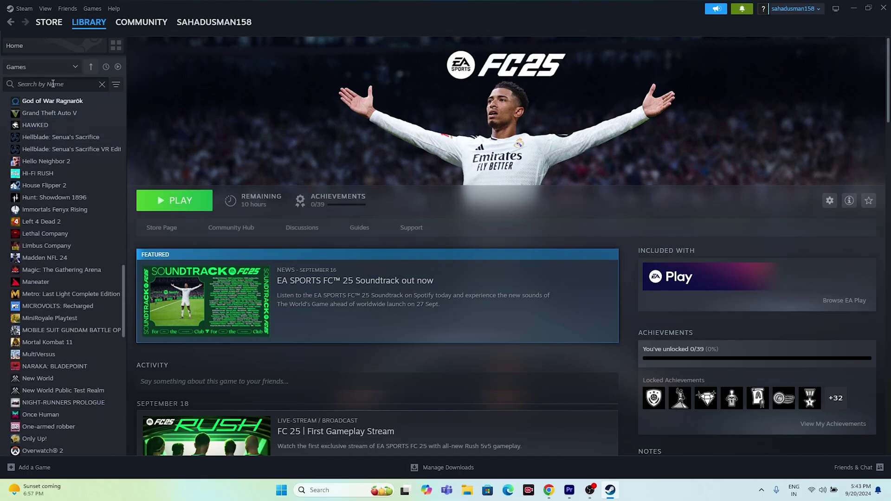
{"action": "type", "text": "EA"}
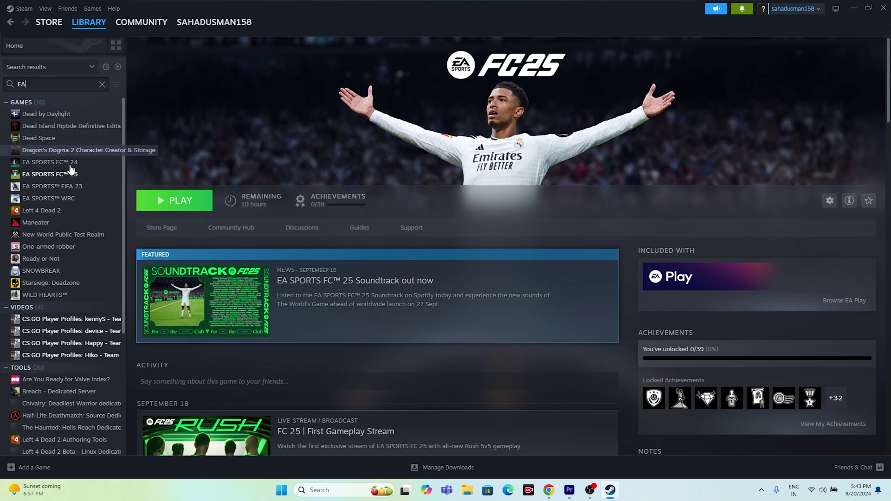
{"action": "scroll", "coordinate": [62, 217], "scroll_direction": "down", "scroll_amount": 1}
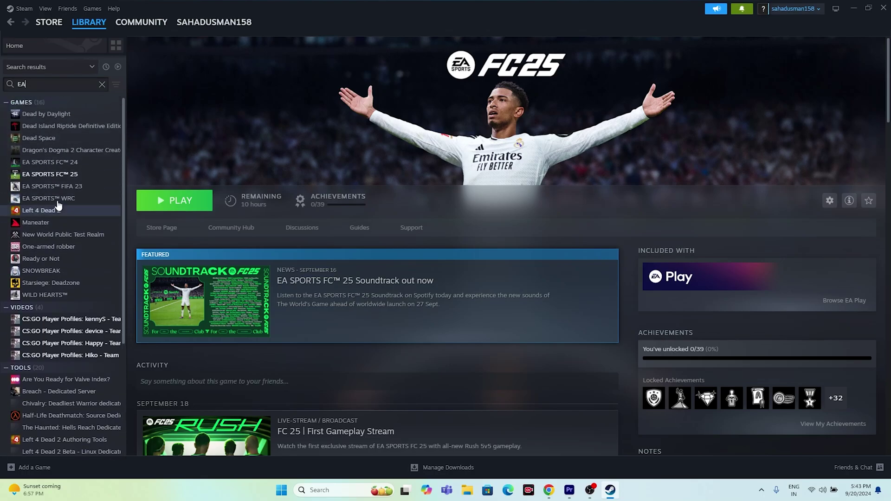
{"action": "left_click", "coordinate": [102, 84]}
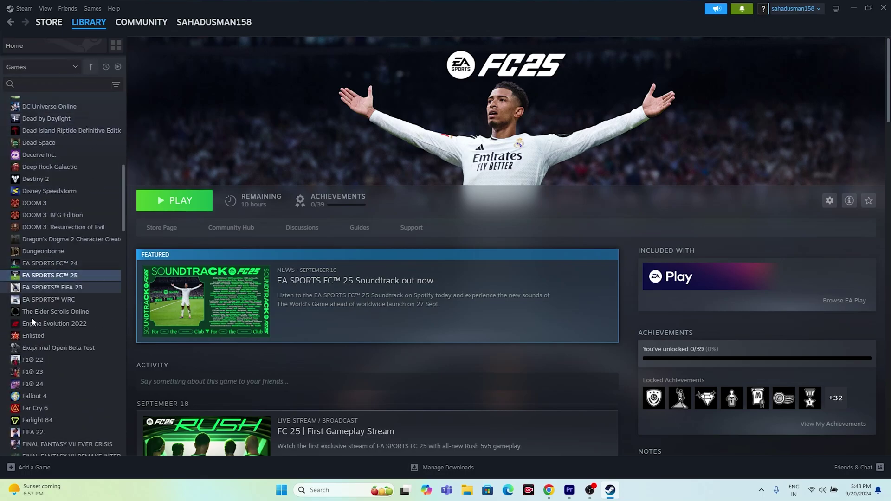
{"action": "scroll", "coordinate": [60, 288], "scroll_direction": "up", "scroll_amount": 4}
{"action": "scroll", "coordinate": [59, 287], "scroll_direction": "down", "scroll_amount": 5}
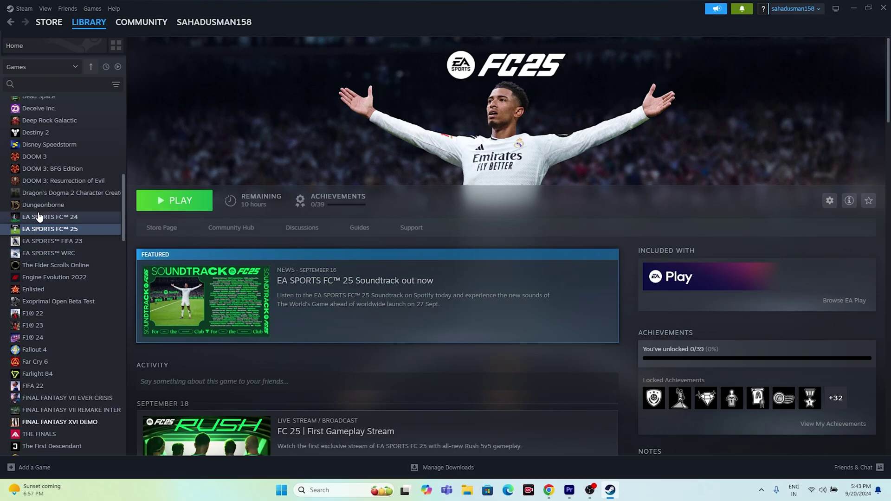
{"action": "scroll", "coordinate": [62, 253], "scroll_direction": "down", "scroll_amount": 1}
{"action": "scroll", "coordinate": [62, 253], "scroll_direction": "down", "scroll_amount": 15}
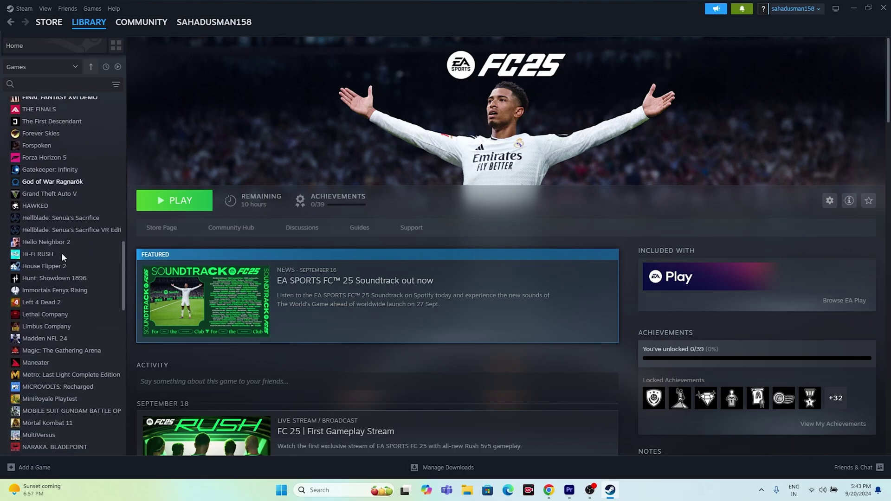
{"action": "scroll", "coordinate": [62, 253], "scroll_direction": "up", "scroll_amount": 15}
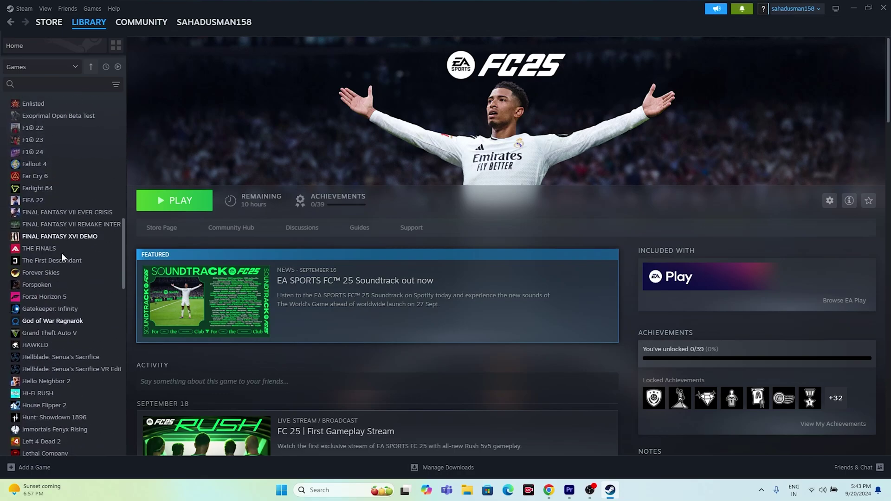
- Check the list of addable non-Steam programs, filter it by "ea", and close the dialog without adding anything
{"action": "left_click", "coordinate": [29, 468]}
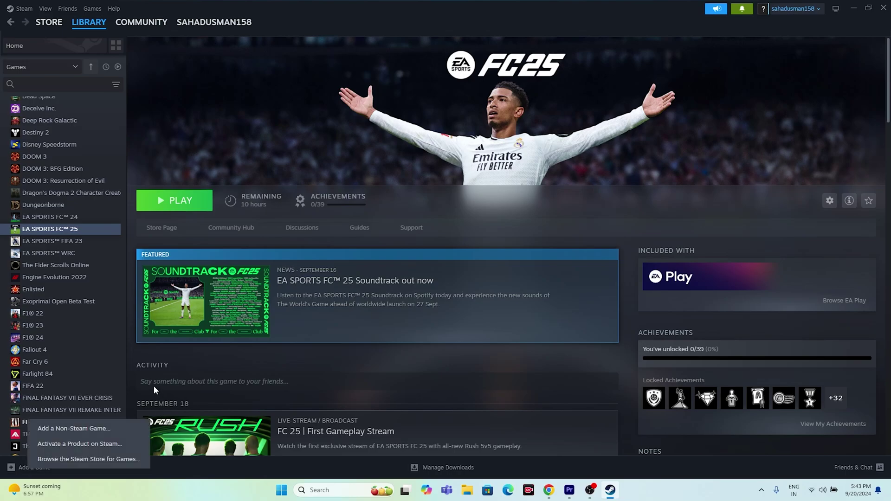
{"action": "left_click", "coordinate": [85, 427]}
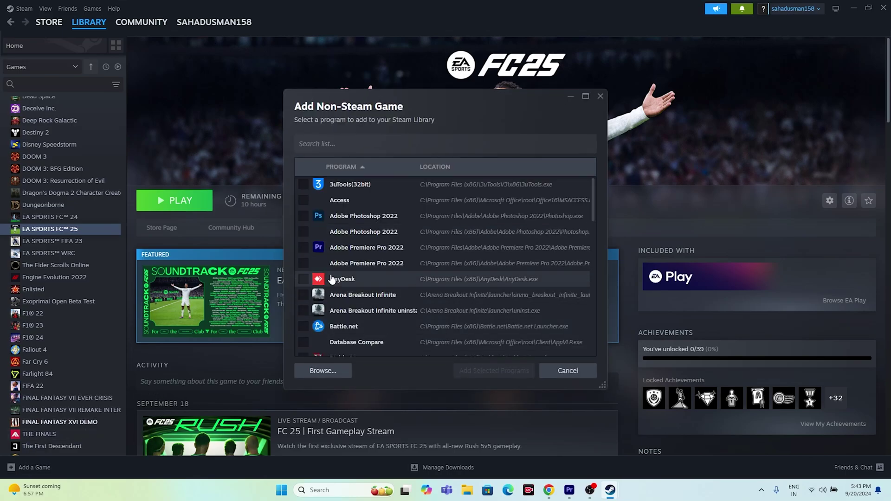
{"action": "scroll", "coordinate": [371, 260], "scroll_direction": "down", "scroll_amount": 7}
{"action": "scroll", "coordinate": [397, 241], "scroll_direction": "up", "scroll_amount": 3}
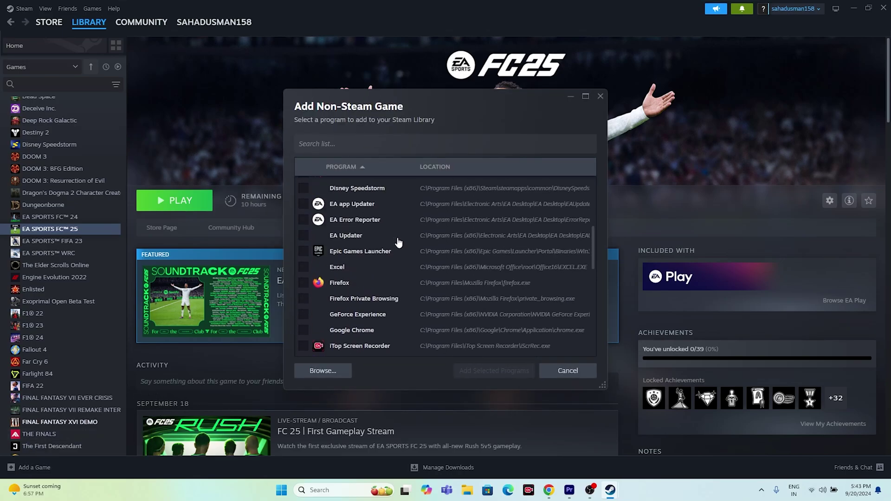
{"action": "scroll", "coordinate": [381, 240], "scroll_direction": "up", "scroll_amount": 2}
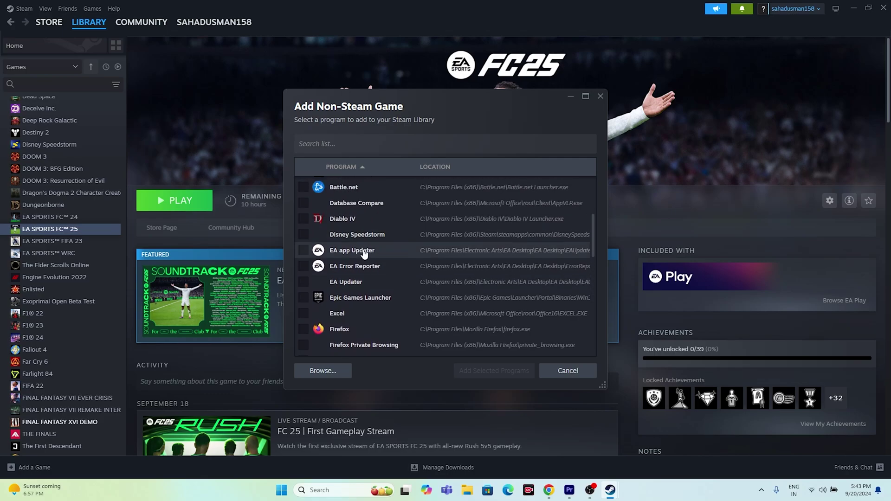
{"action": "scroll", "coordinate": [376, 281], "scroll_direction": "up", "scroll_amount": 5}
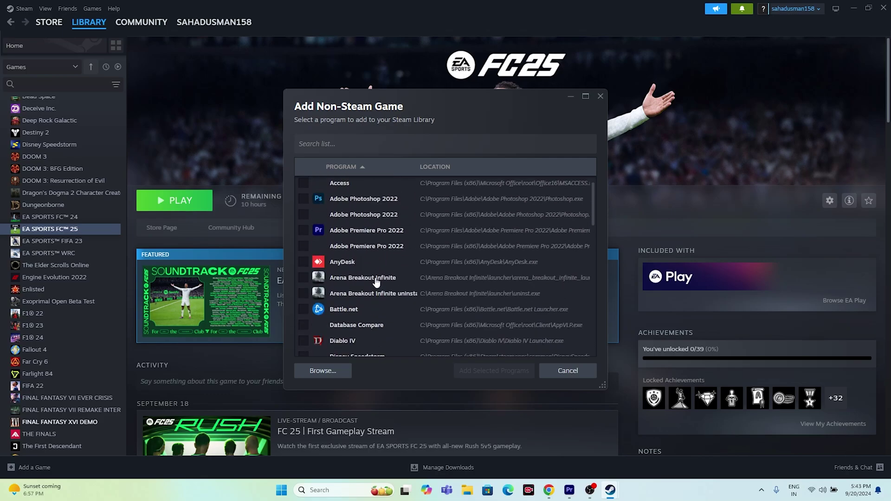
{"action": "left_click", "coordinate": [343, 144]}
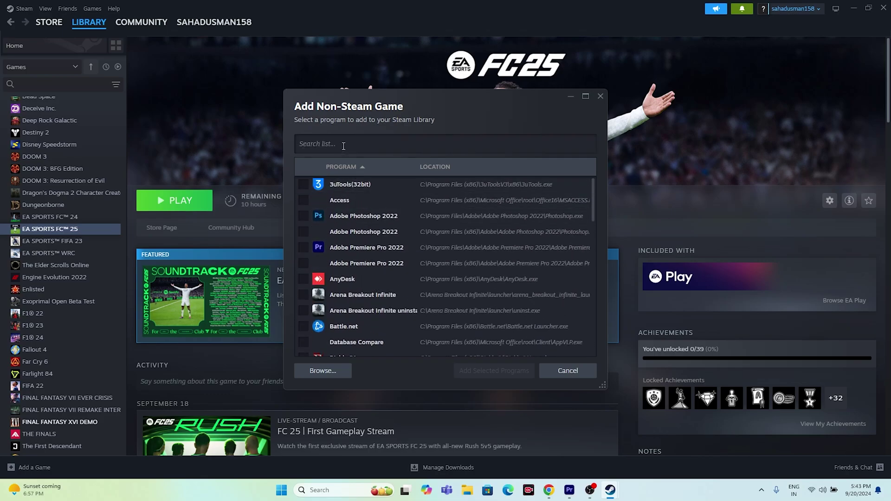
{"action": "type", "text": "r"}
{"action": "key", "text": "BackSpace"}
{"action": "type", "text": "ea"}
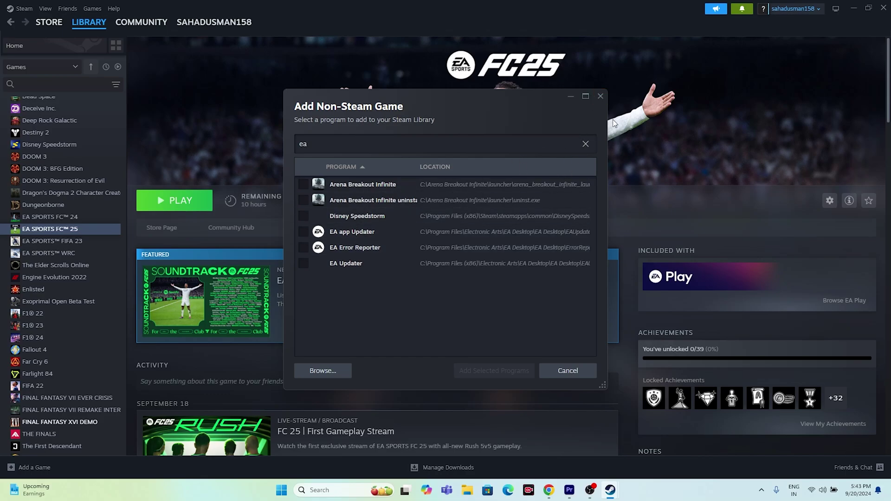
{"action": "left_click", "coordinate": [601, 97]}
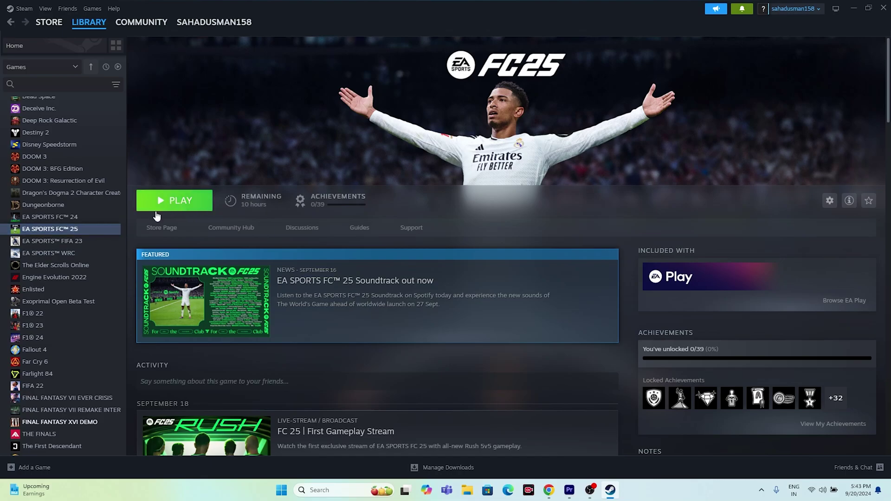
- Review the library's game list from the App Recovery entry down to EA SPORTS FC 25
{"action": "scroll", "coordinate": [85, 262], "scroll_direction": "up", "scroll_amount": 10}
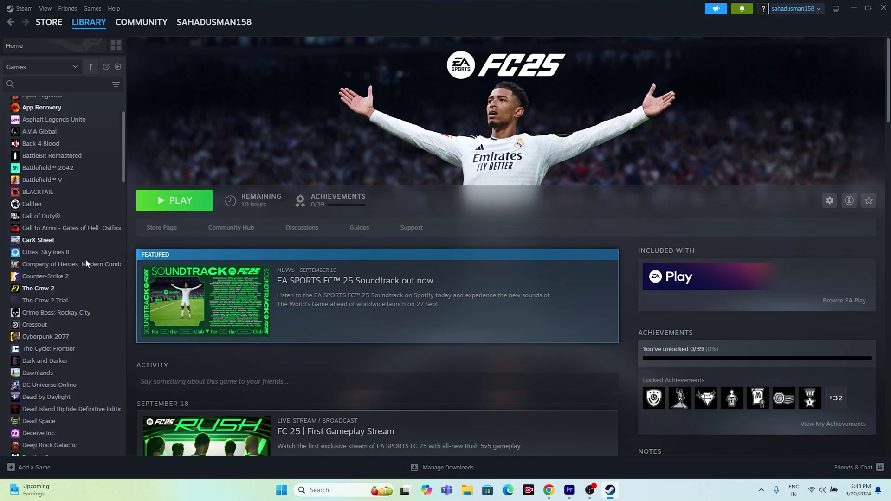
{"action": "scroll", "coordinate": [86, 259], "scroll_direction": "down", "scroll_amount": 6}
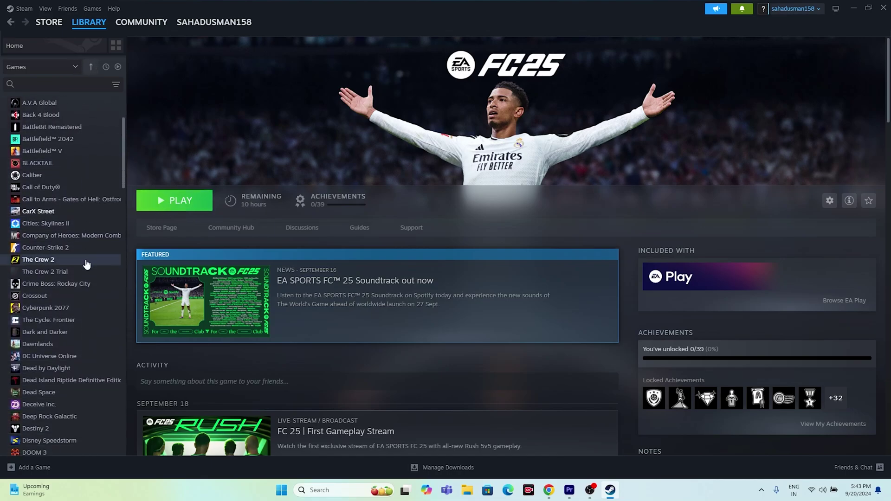
{"action": "scroll", "coordinate": [85, 258], "scroll_direction": "down", "scroll_amount": 2}
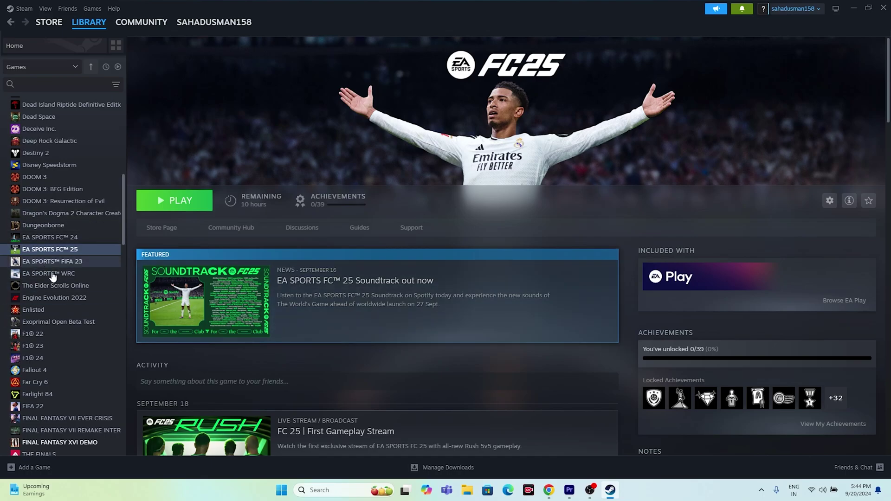
- Find the EA app with a Windows search for "ea", launch it, run its update, and minimize the updater window
{"action": "left_click", "coordinate": [30, 465]}
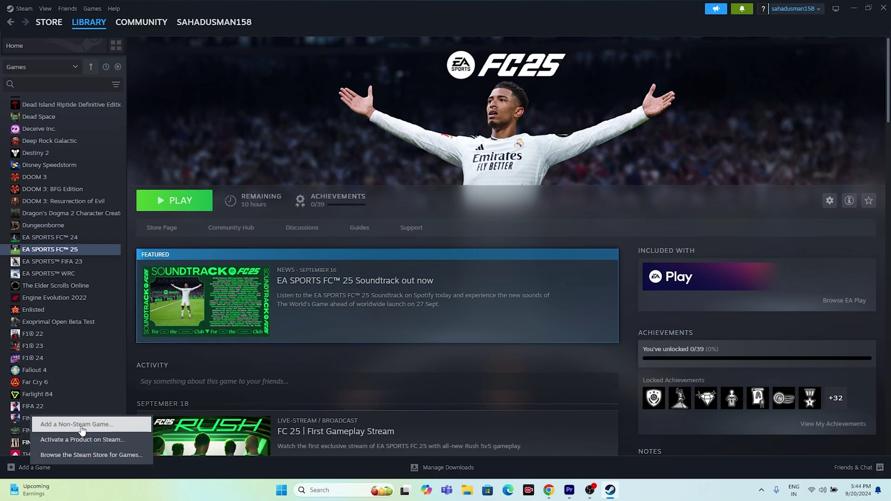
{"action": "left_click", "coordinate": [113, 346]}
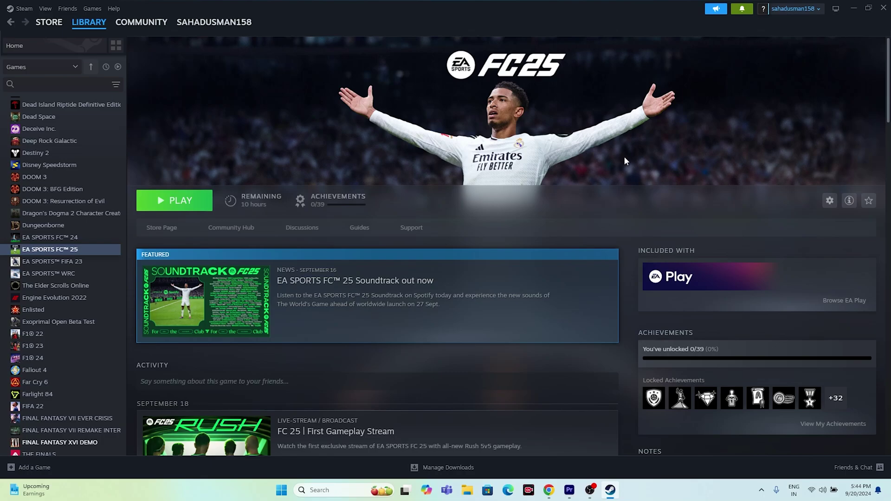
{"action": "left_click", "coordinate": [853, 8]}
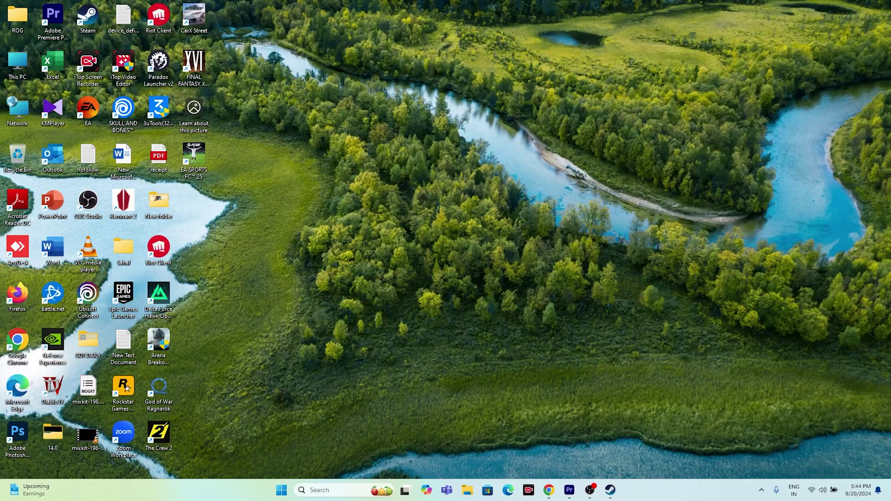
{"action": "left_click", "coordinate": [346, 492]}
{"action": "type", "text": "ea"}
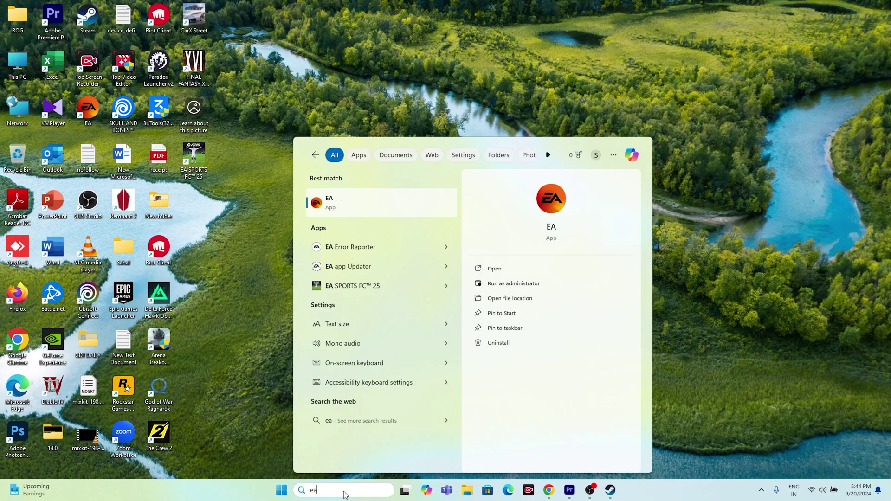
{"action": "left_click", "coordinate": [344, 207]}
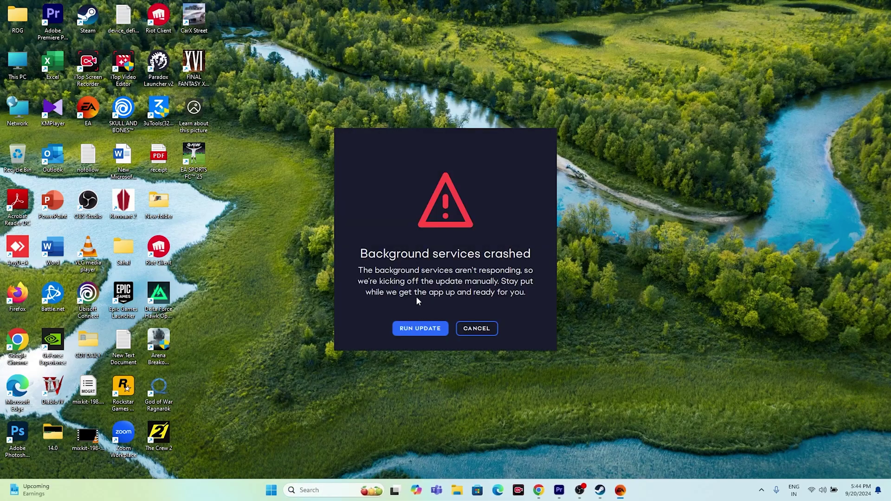
{"action": "left_click", "coordinate": [436, 327]}
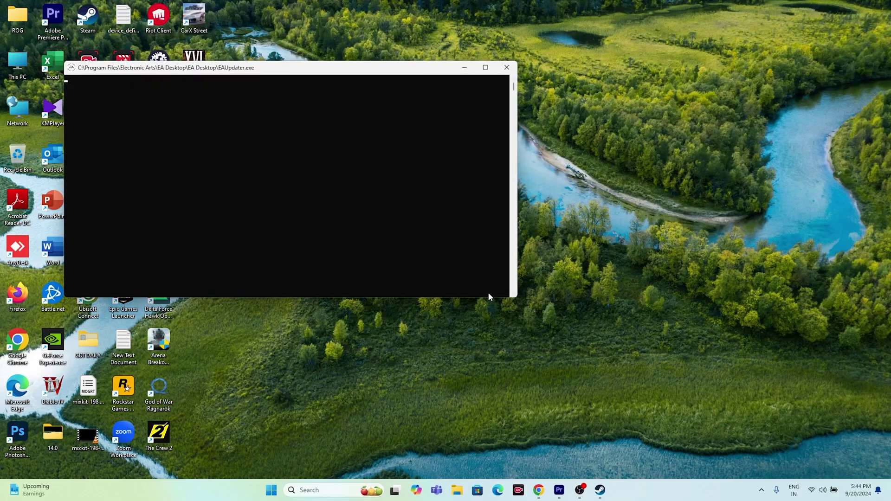
{"action": "left_click", "coordinate": [469, 70]}
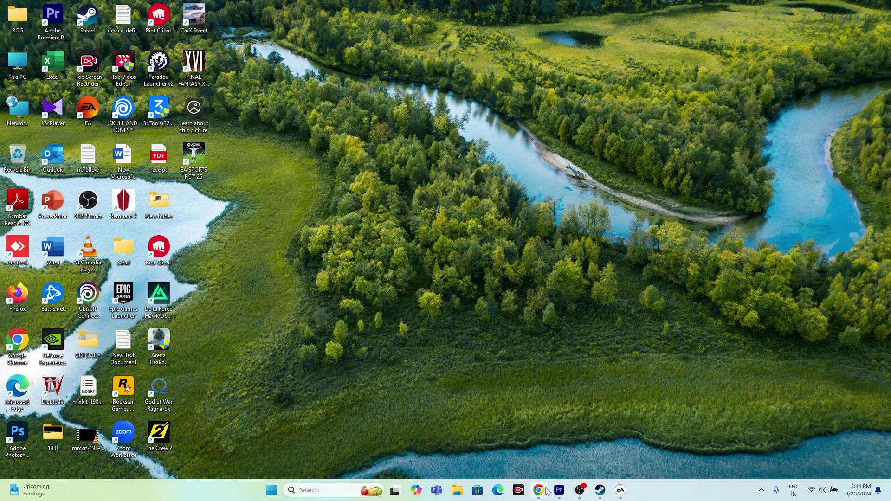
- Switch to Steam and look through the list of programs that can be added as non-Steam games
{"action": "left_click", "coordinate": [600, 490]}
{"action": "scroll", "coordinate": [61, 353], "scroll_direction": "down", "scroll_amount": 4}
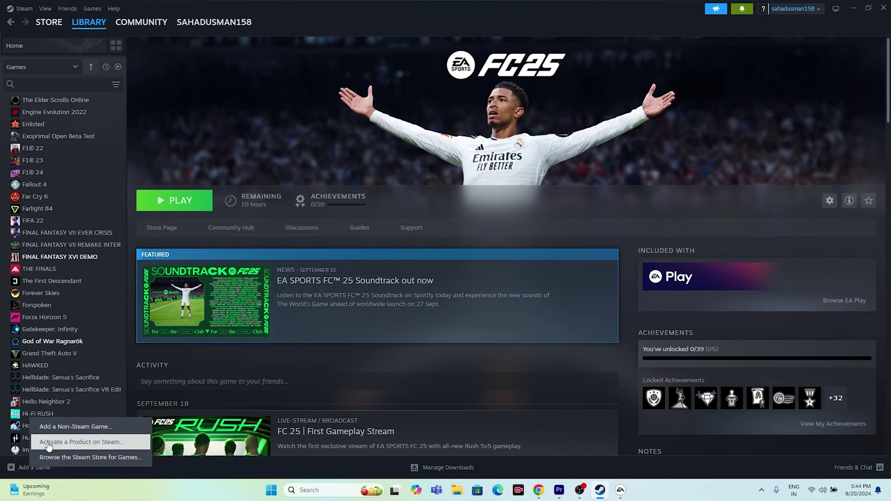
{"action": "left_click", "coordinate": [70, 426]}
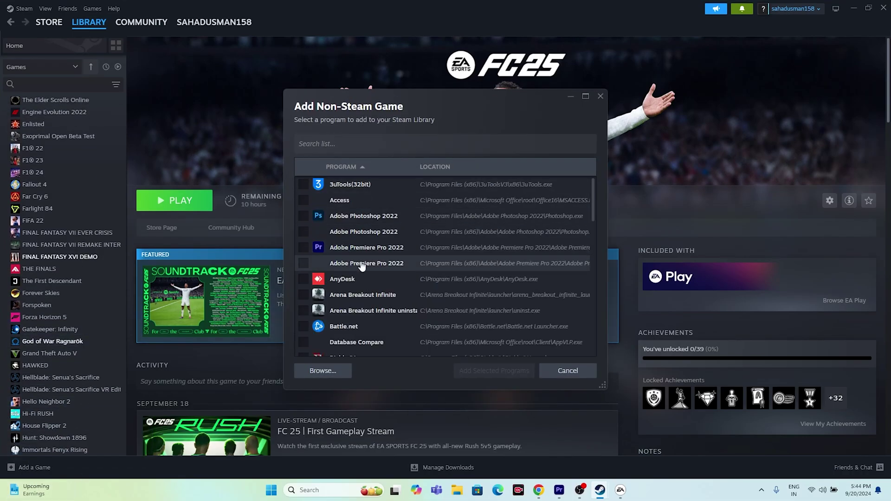
{"action": "scroll", "coordinate": [362, 259], "scroll_direction": "down", "scroll_amount": 10}
{"action": "scroll", "coordinate": [363, 259], "scroll_direction": "up", "scroll_amount": 10}
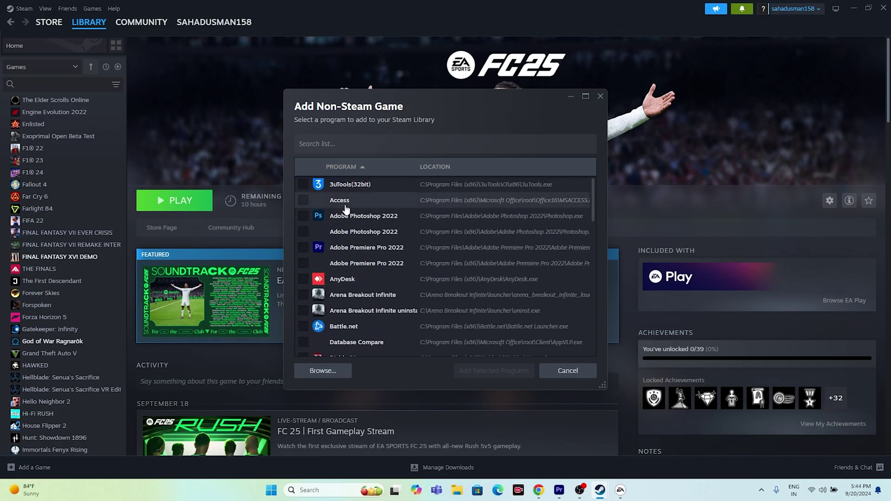
{"action": "scroll", "coordinate": [81, 168], "scroll_direction": "down", "scroll_amount": 10}
- Look through the library's game list, open the App Recovery entry, and close the non-Steam game dialog without adding anything
{"action": "scroll", "coordinate": [81, 166], "scroll_direction": "down", "scroll_amount": 15}
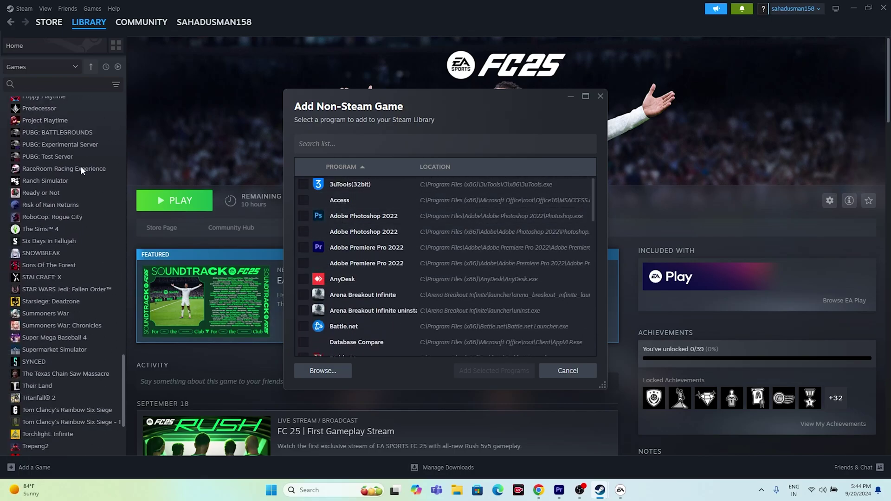
{"action": "scroll", "coordinate": [78, 243], "scroll_direction": "up", "scroll_amount": 12}
{"action": "scroll", "coordinate": [79, 243], "scroll_direction": "up", "scroll_amount": 15}
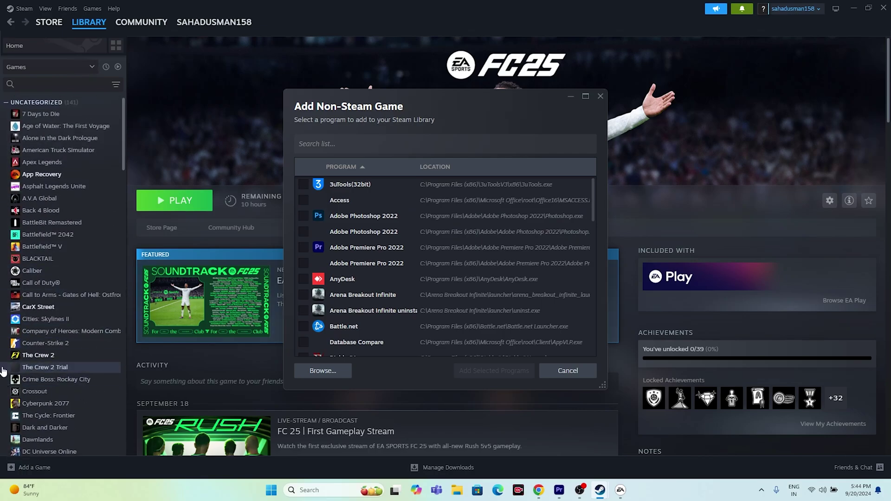
{"action": "left_click", "coordinate": [49, 175]}
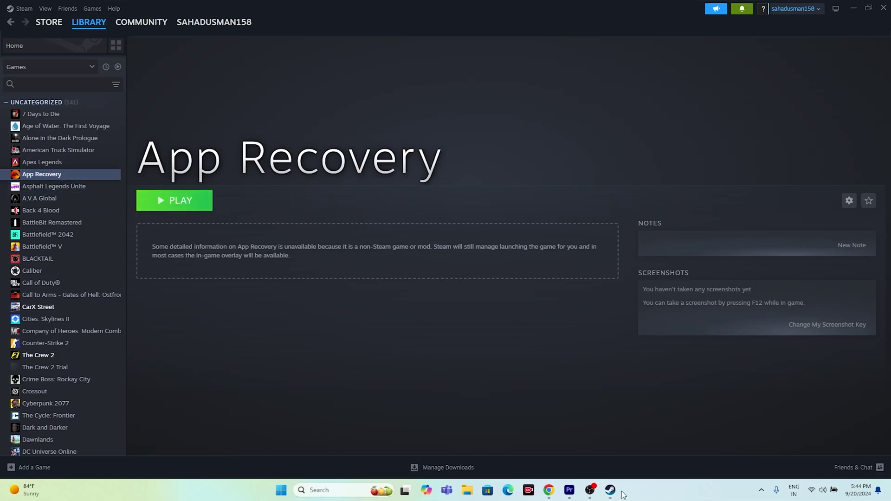
{"action": "left_click", "coordinate": [849, 12]}
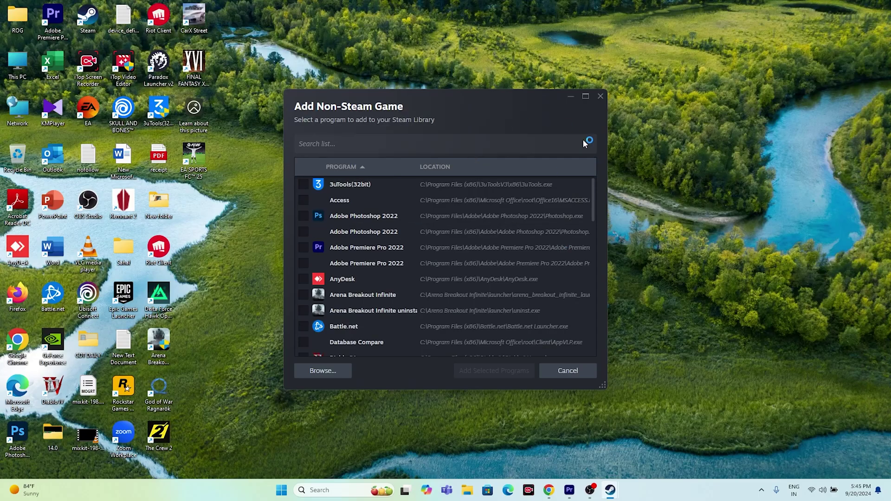
{"action": "left_click", "coordinate": [601, 97]}
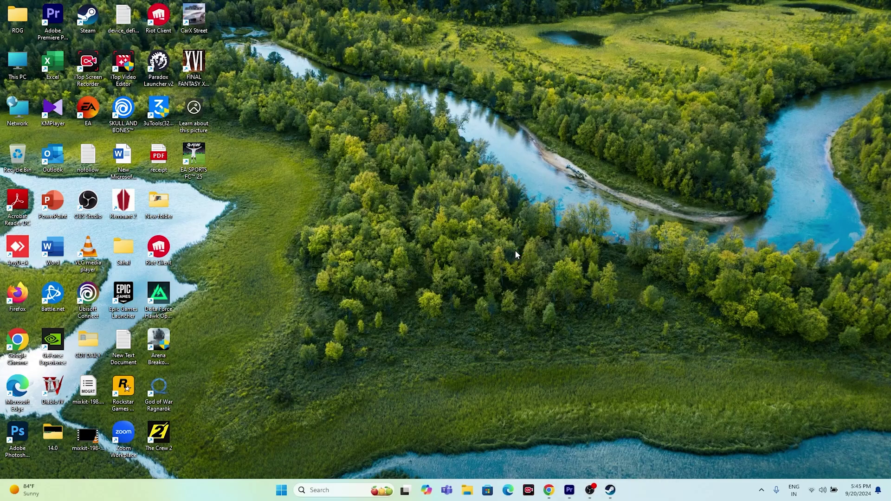
{"action": "left_click", "coordinate": [608, 489]}
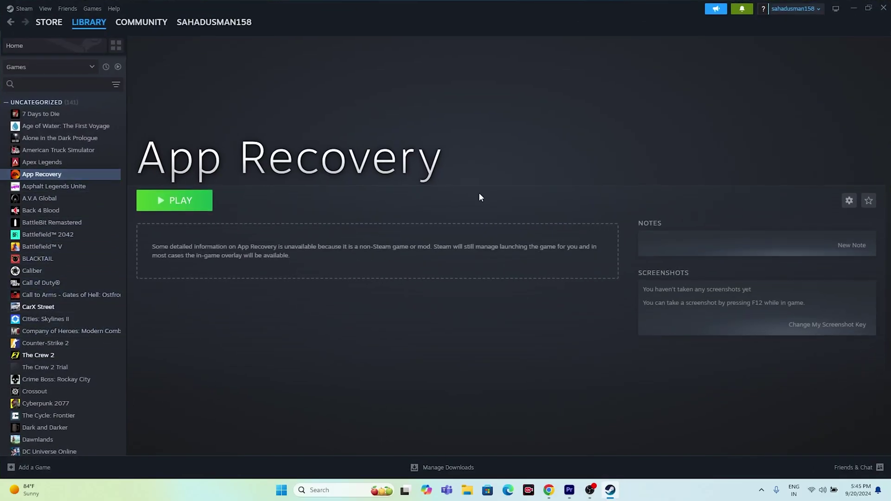
{"action": "left_click", "coordinate": [854, 9]}
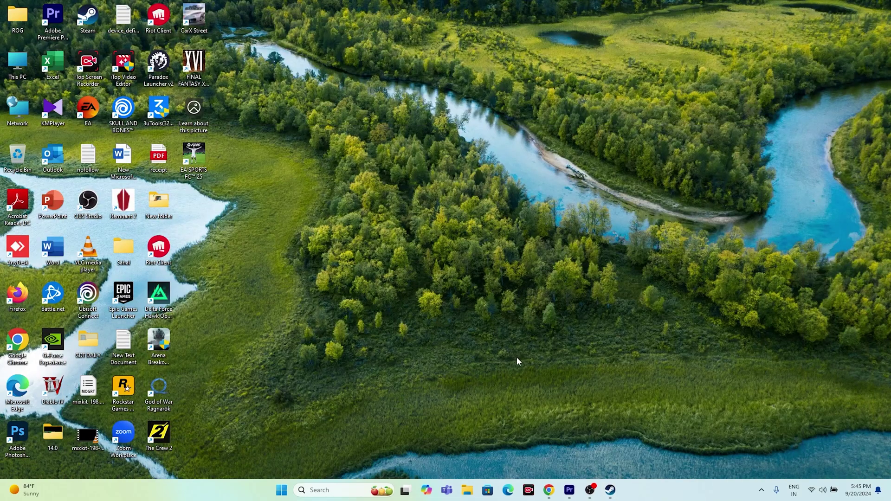
{"action": "left_click", "coordinate": [611, 491]}
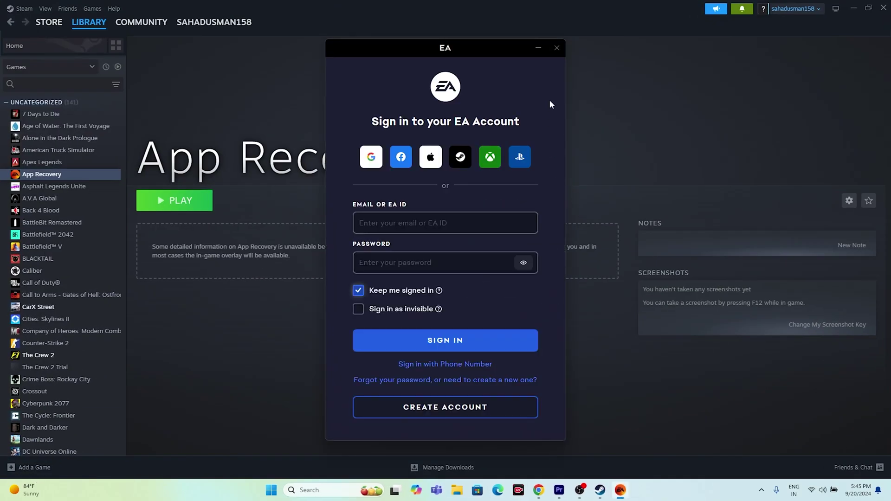
{"action": "left_click", "coordinate": [538, 48]}
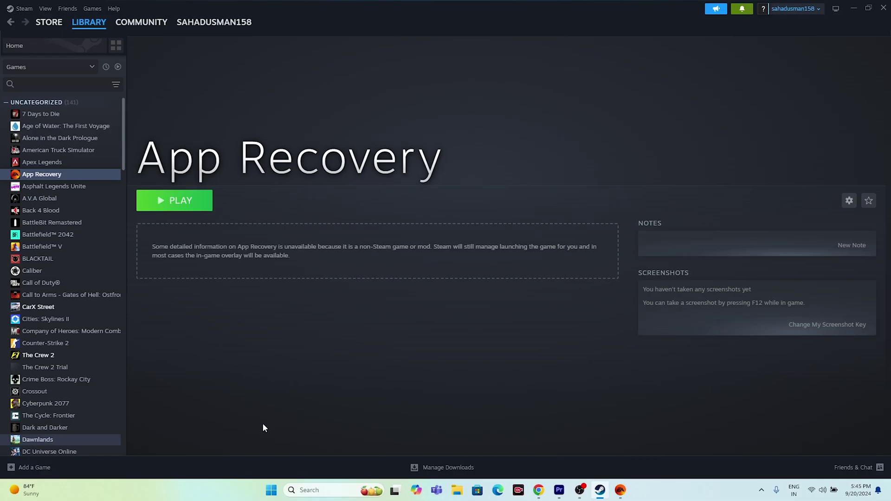
- Sign in to the EA app with the Google account, grant Electronic Arts the requested access, and minimize the EA app
{"action": "left_click", "coordinate": [621, 489]}
{"action": "left_click", "coordinate": [371, 156]}
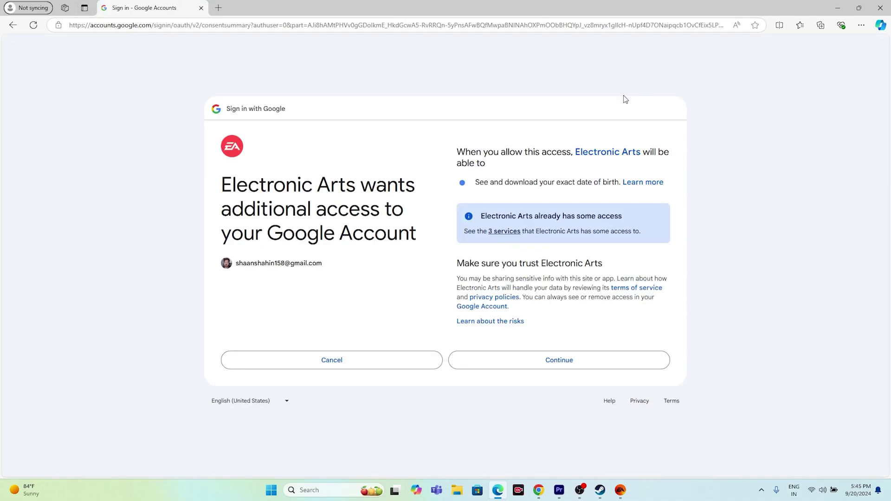
{"action": "left_click", "coordinate": [517, 368]}
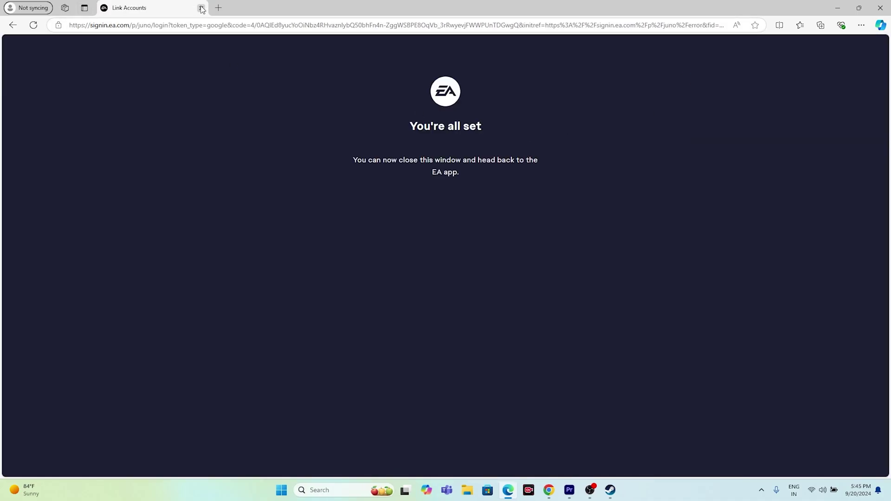
{"action": "left_click", "coordinate": [201, 8]}
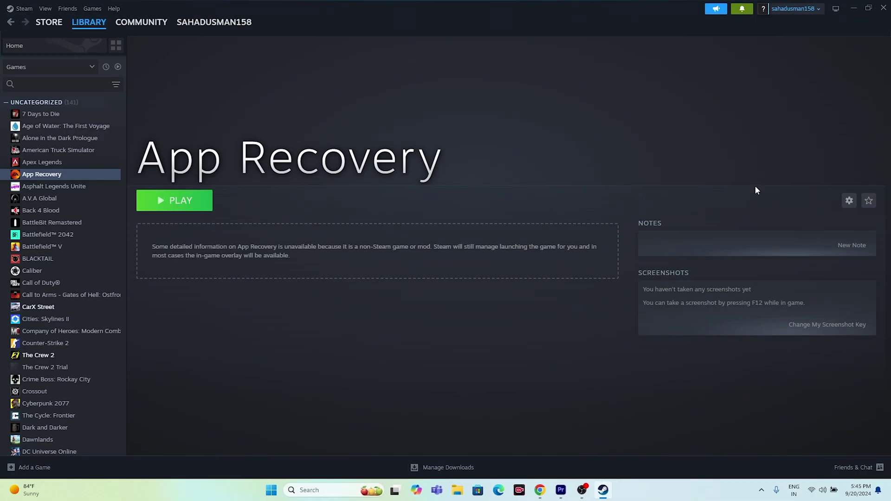
{"action": "left_click", "coordinate": [853, 9]}
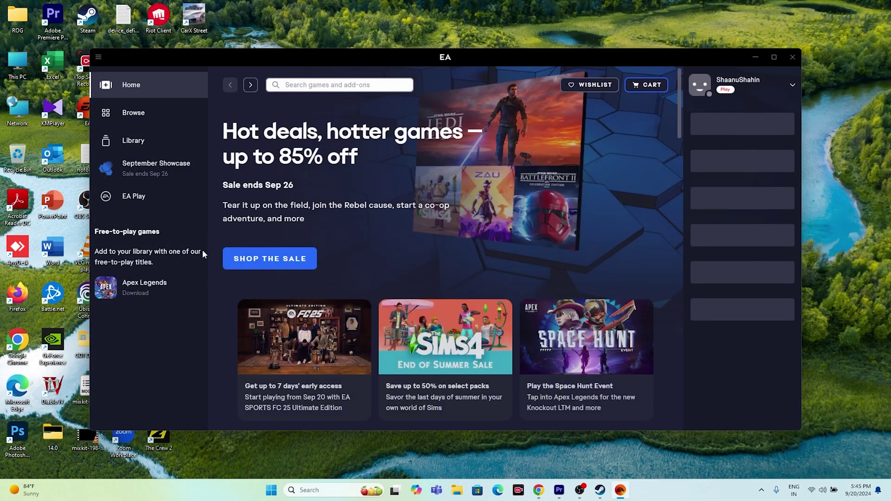
{"action": "left_click", "coordinate": [755, 56]}
- Return to Steam, check the addable non-Steam programs for EA entries, and cancel the dialog without adding anything
{"action": "left_click", "coordinate": [600, 491]}
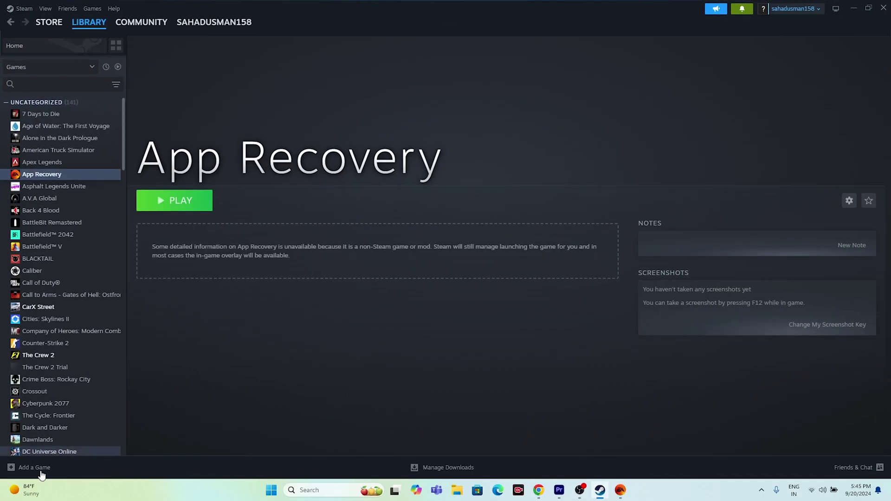
{"action": "left_click", "coordinate": [27, 467]}
{"action": "left_click", "coordinate": [60, 427]}
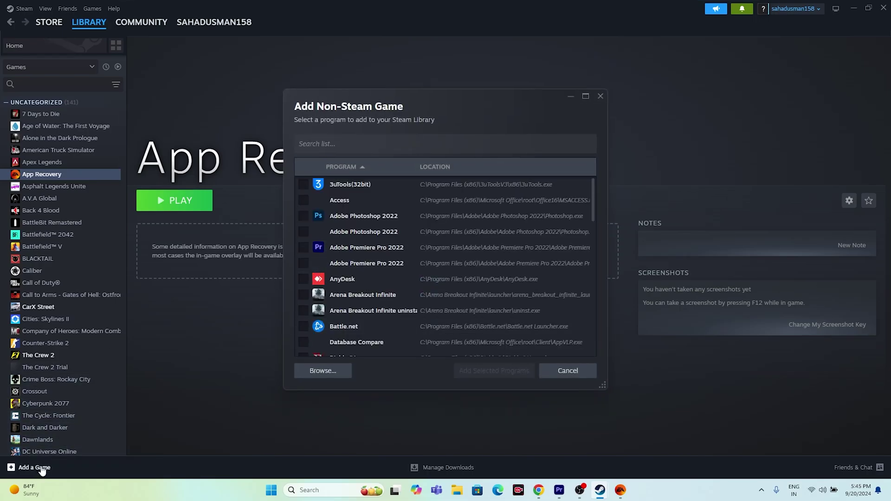
{"action": "scroll", "coordinate": [323, 258], "scroll_direction": "down", "scroll_amount": 5}
{"action": "scroll", "coordinate": [322, 270], "scroll_direction": "up", "scroll_amount": 2}
{"action": "scroll", "coordinate": [322, 270], "scroll_direction": "down", "scroll_amount": 3}
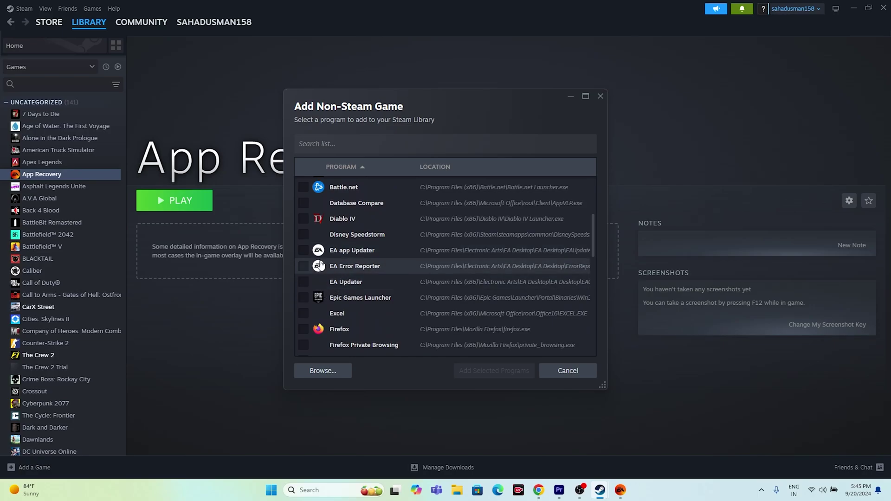
{"action": "scroll", "coordinate": [327, 267], "scroll_direction": "down", "scroll_amount": 2}
{"action": "scroll", "coordinate": [327, 266], "scroll_direction": "down", "scroll_amount": 5}
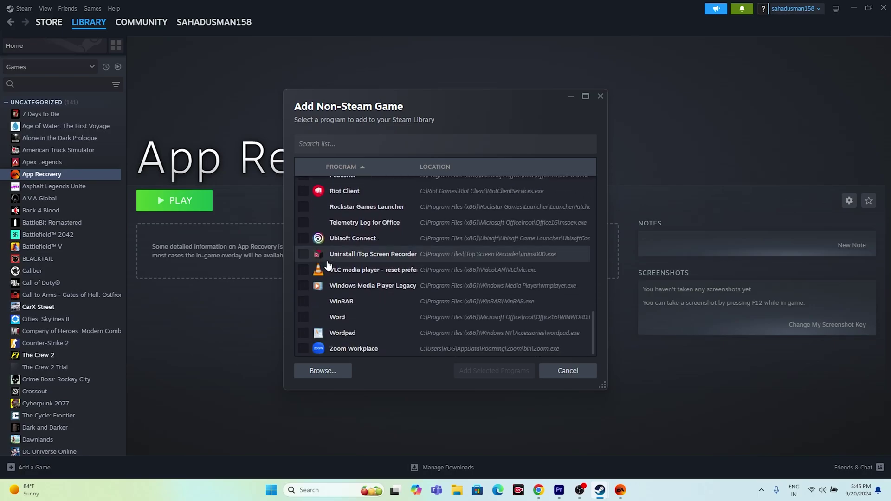
{"action": "scroll", "coordinate": [328, 265], "scroll_direction": "up", "scroll_amount": 5}
{"action": "scroll", "coordinate": [328, 264], "scroll_direction": "up", "scroll_amount": 5}
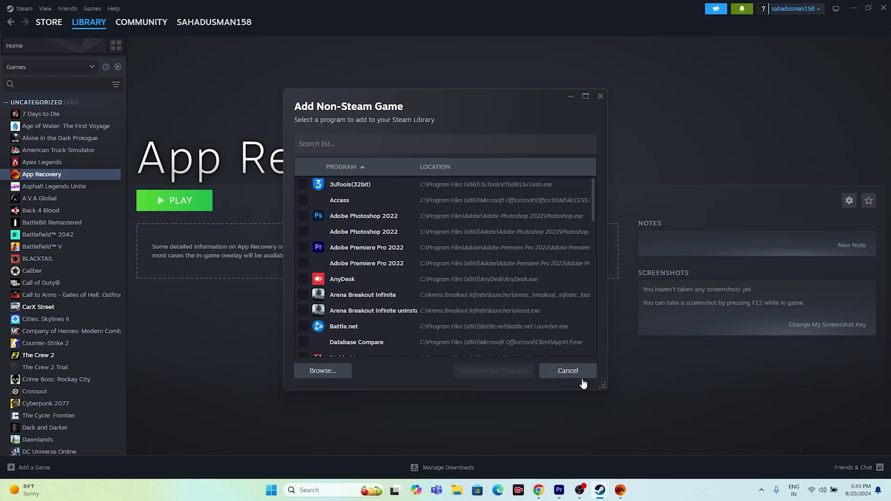
{"action": "left_click", "coordinate": [568, 371]}
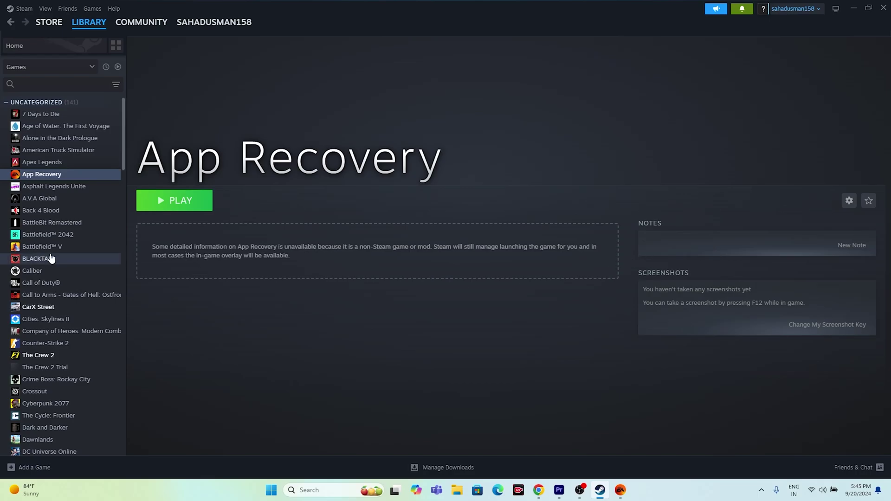
- Open the properties of EA SPORTS FC 25 from the Steam library
{"action": "scroll", "coordinate": [67, 311], "scroll_direction": "down", "scroll_amount": 6}
{"action": "scroll", "coordinate": [77, 281], "scroll_direction": "up", "scroll_amount": 6}
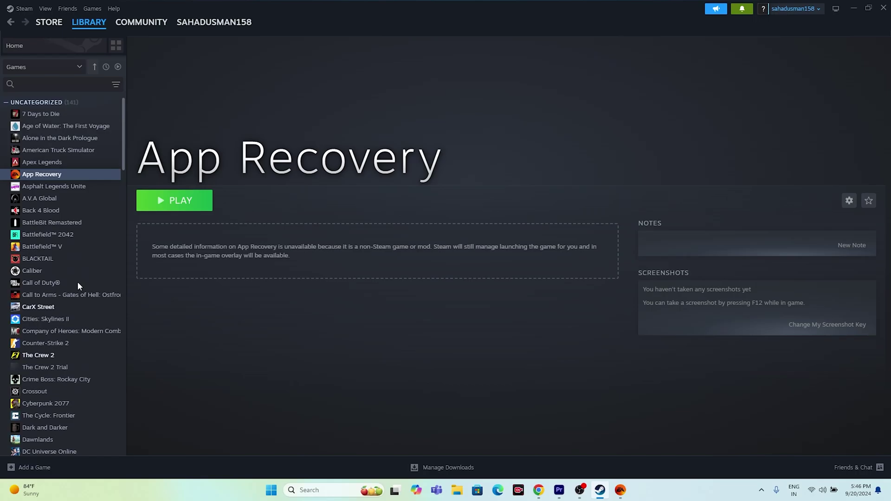
{"action": "scroll", "coordinate": [77, 279], "scroll_direction": "down", "scroll_amount": 6}
{"action": "left_click", "coordinate": [72, 344]}
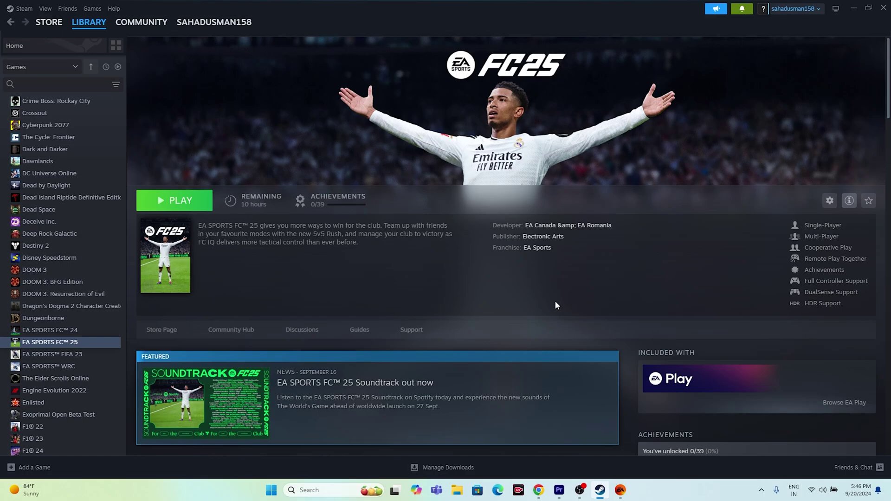
{"action": "right_click", "coordinate": [63, 344]}
{"action": "left_click", "coordinate": [76, 410]}
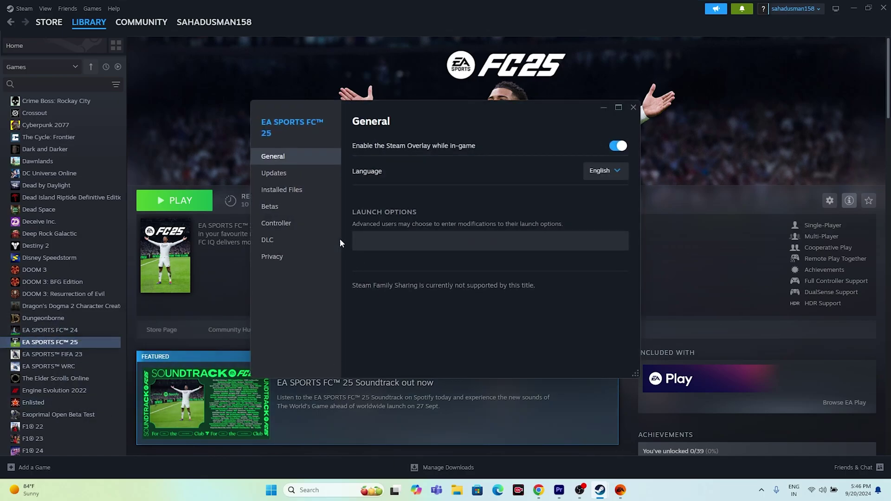
- Try the Enable Steam Input controller override for EA SPORTS FC 25, and set the override to Disable Steam Input
{"action": "left_click", "coordinate": [302, 227]}
{"action": "left_click", "coordinate": [586, 184]}
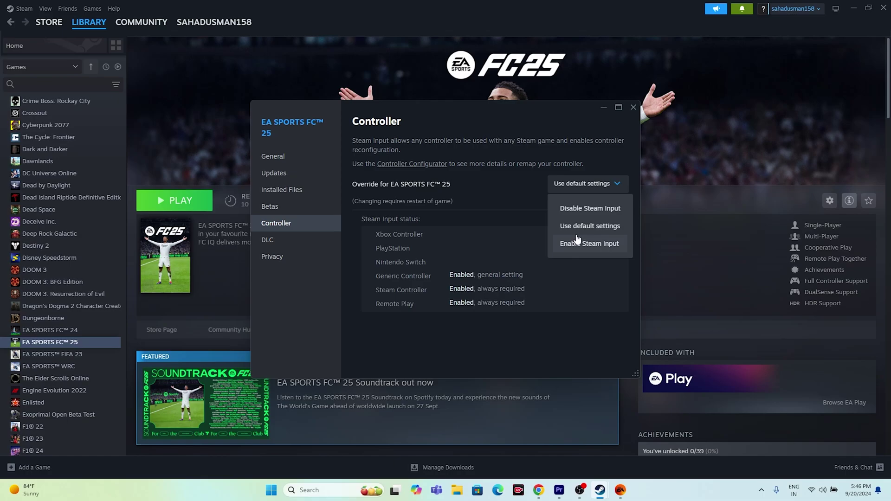
{"action": "left_click", "coordinate": [581, 246]}
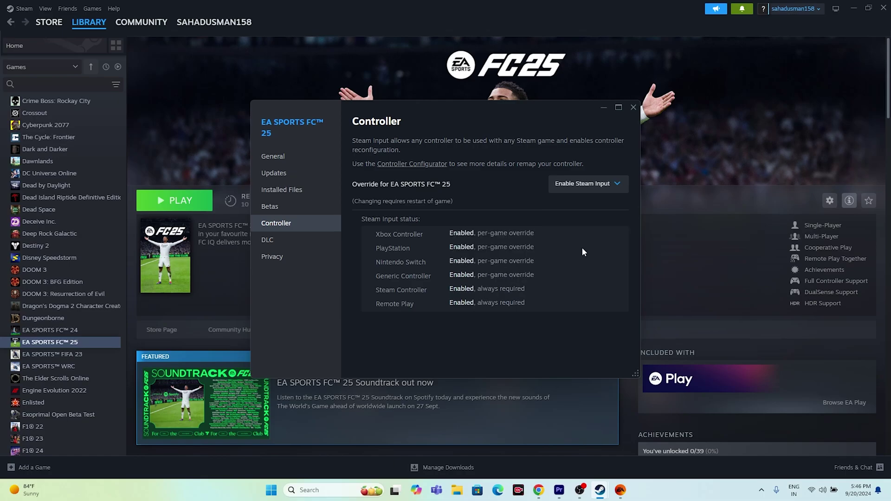
{"action": "left_click", "coordinate": [584, 187]}
{"action": "left_click", "coordinate": [585, 208]}
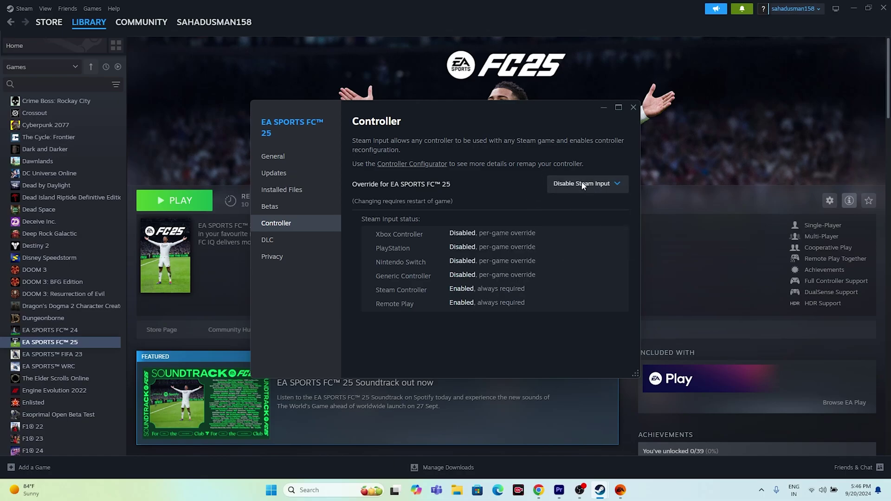
- Set the controller override for EA SPORTS FC 25 to Enable Steam Input and close the game's properties
{"action": "left_click", "coordinate": [590, 188]}
{"action": "left_click", "coordinate": [589, 244]}
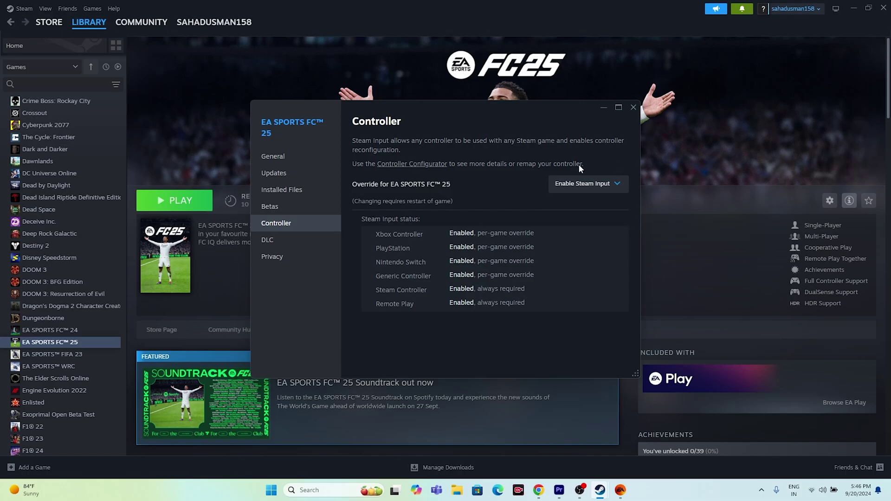
{"action": "left_click", "coordinate": [632, 109]}
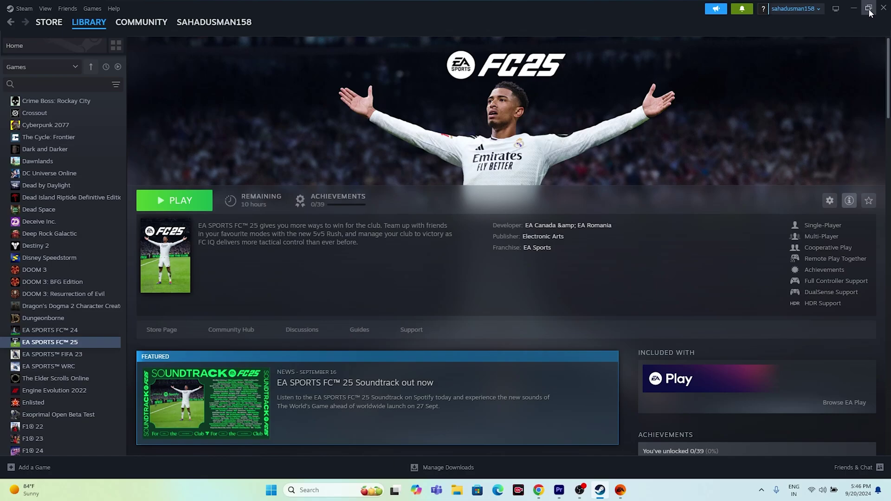
- View Steam in Big Picture mode, exit back to the desktop client, and minimize it
{"action": "left_click", "coordinate": [883, 8]}
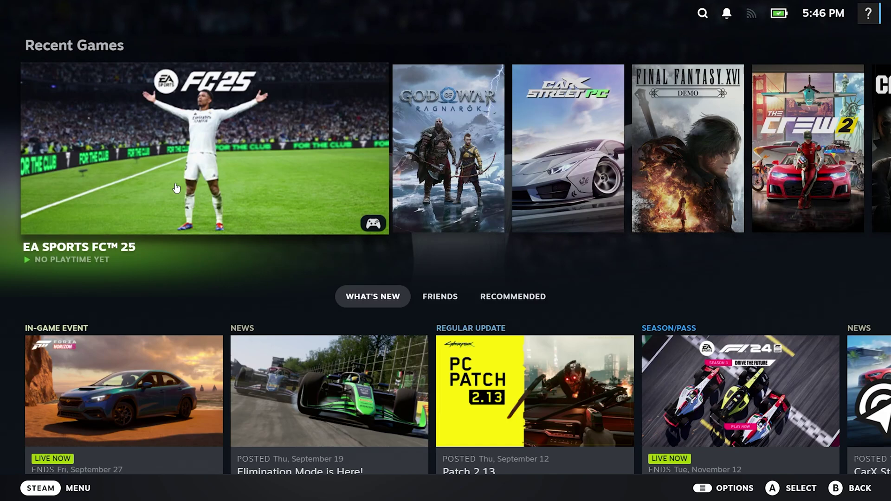
{"action": "key", "text": "ctrl+1"}
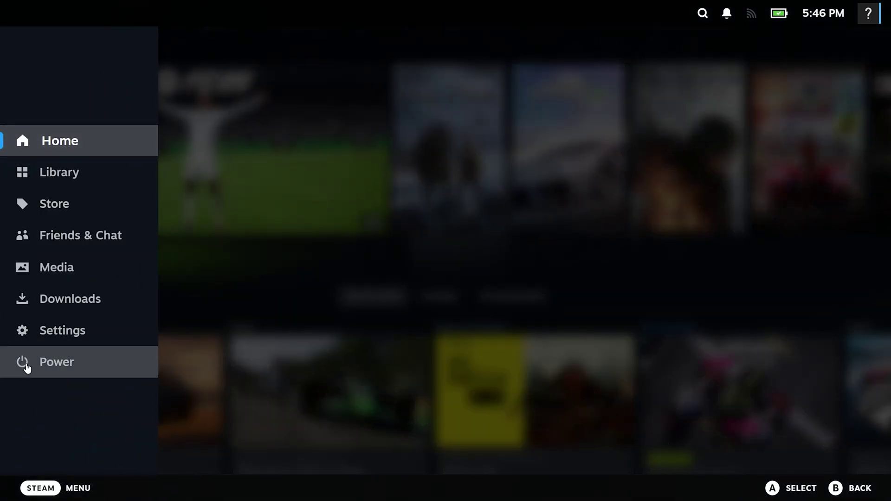
{"action": "left_click", "coordinate": [27, 367]}
{"action": "left_click", "coordinate": [423, 321]}
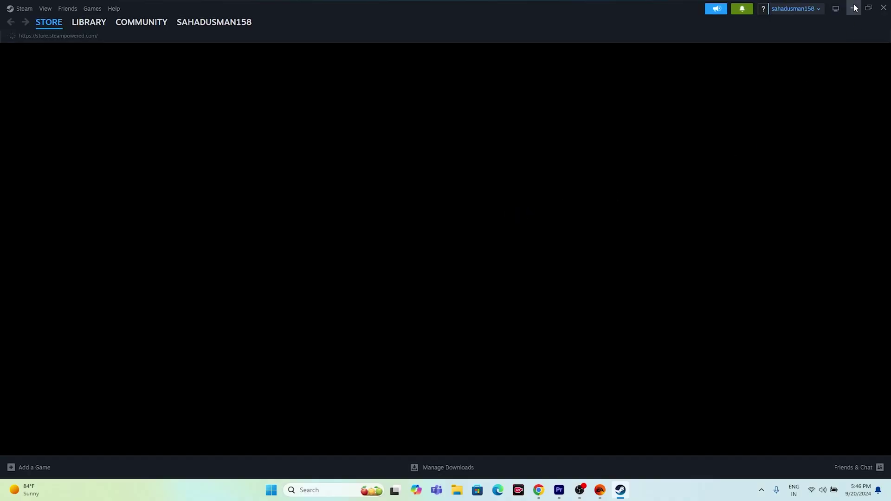
{"action": "left_click", "coordinate": [855, 8]}
- Search Windows for xbox, open Xbox Accessories to check for a connected controller, and close the app
{"action": "left_click", "coordinate": [334, 490]}
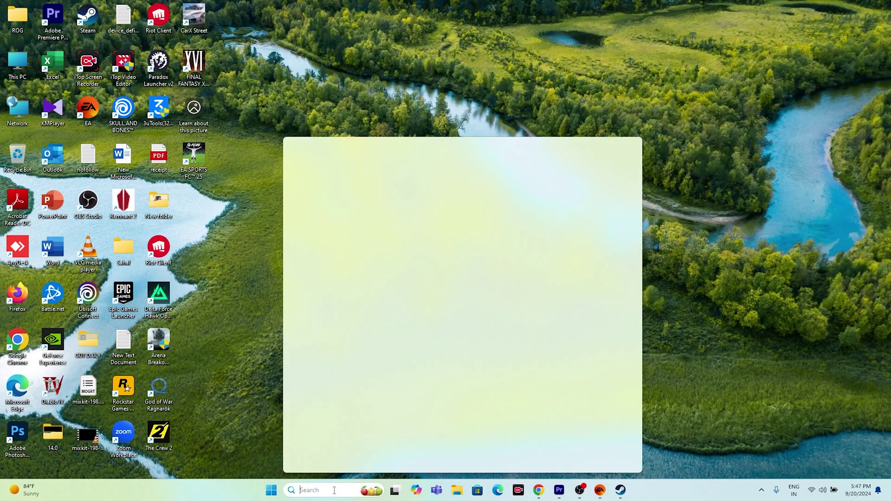
{"action": "type", "text": "xbox"}
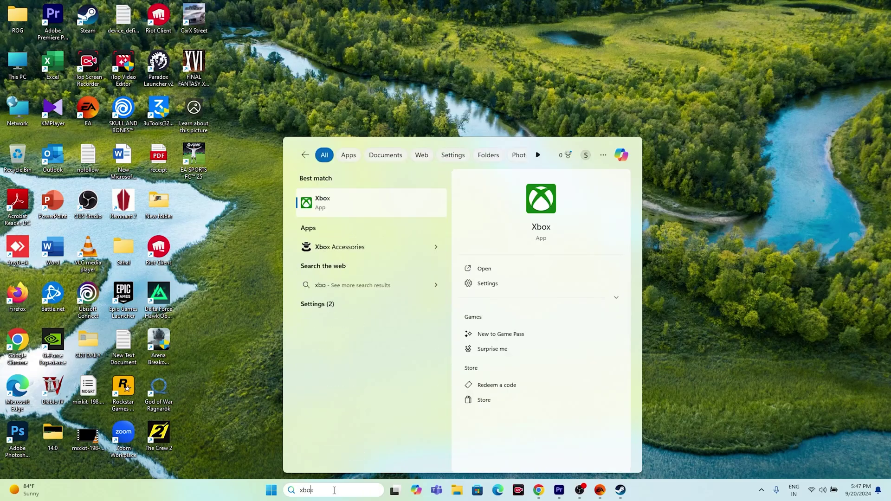
{"action": "left_click", "coordinate": [374, 246]}
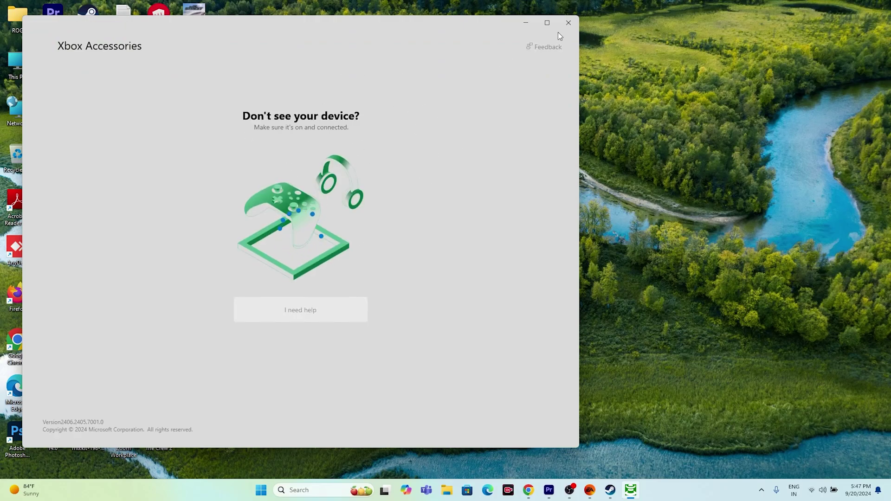
{"action": "left_click", "coordinate": [569, 23]}
- Find and launch the Xbox app from Windows search, check its Game Pass page, and minimize it
{"action": "left_click", "coordinate": [338, 488]}
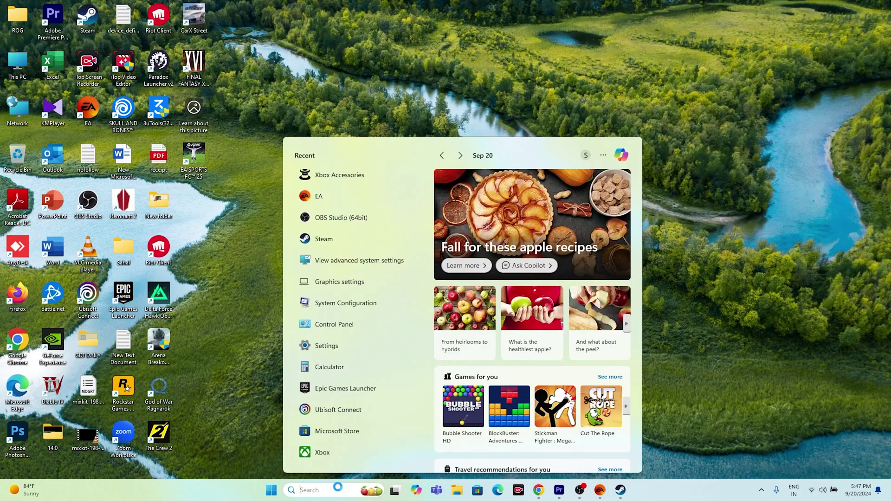
{"action": "type", "text": "xb"}
{"action": "key", "text": "BackSpace"}
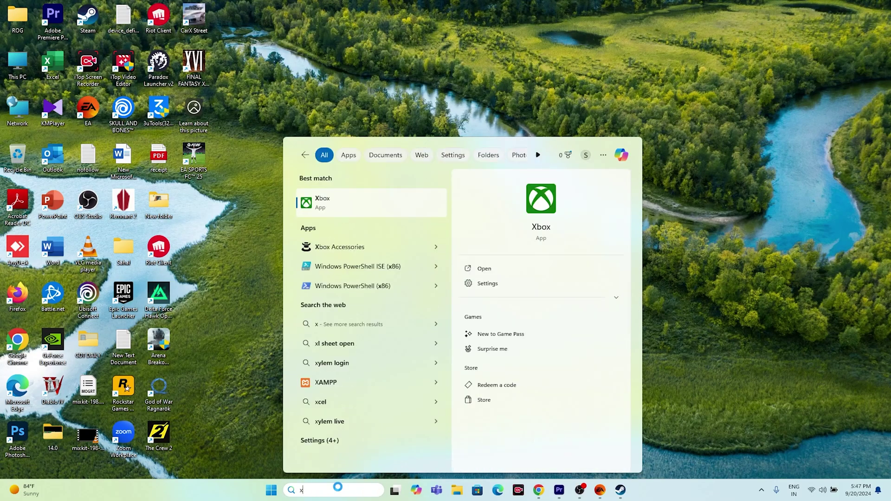
{"action": "left_click", "coordinate": [341, 208]}
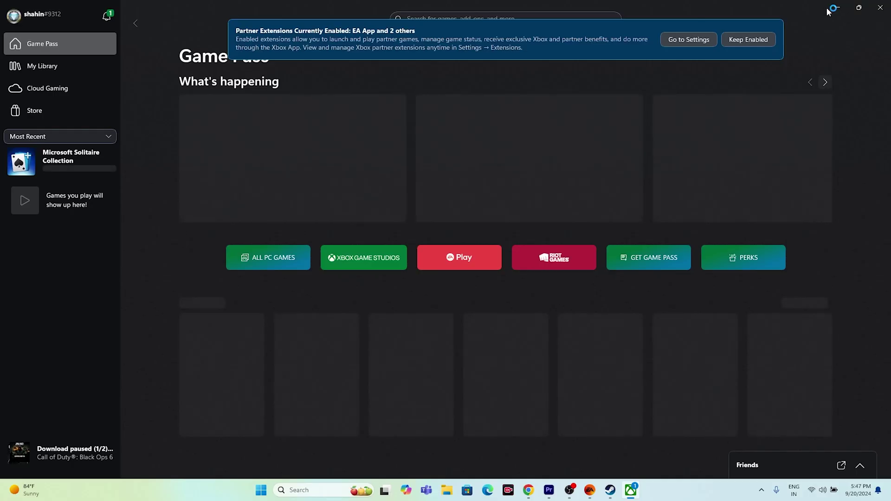
{"action": "left_click", "coordinate": [835, 9]}
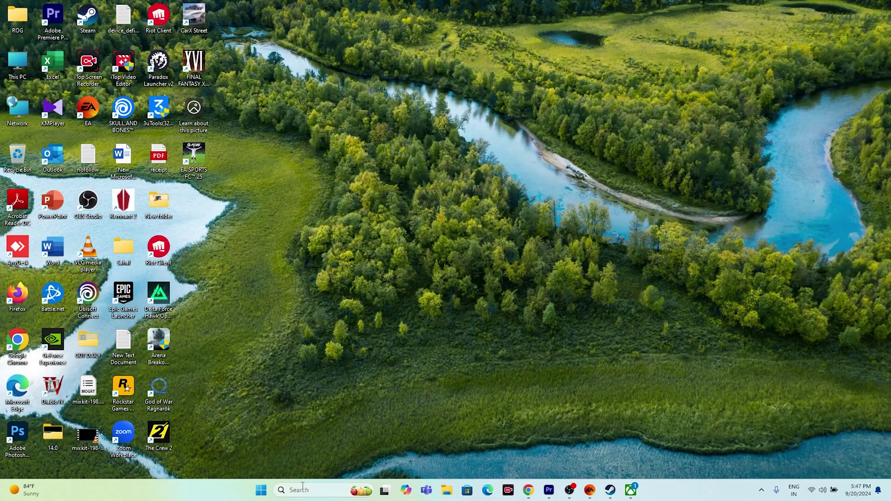
{"action": "left_click", "coordinate": [630, 493]}
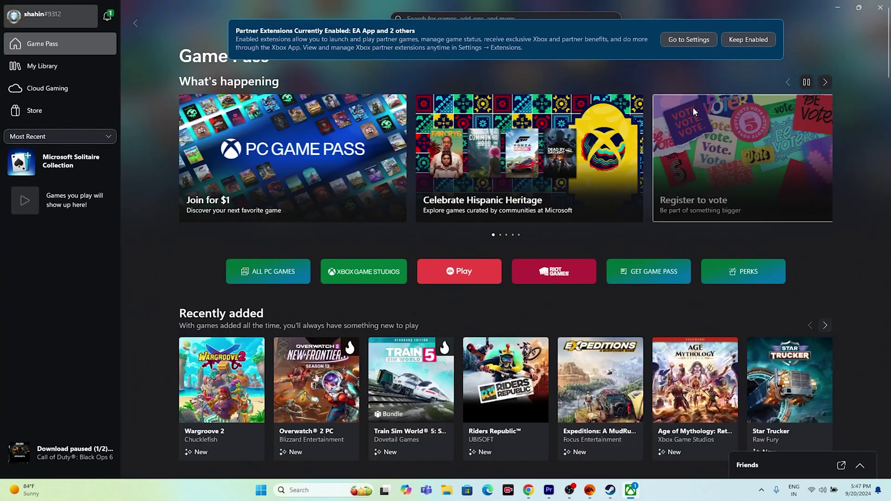
{"action": "left_click", "coordinate": [838, 8]}
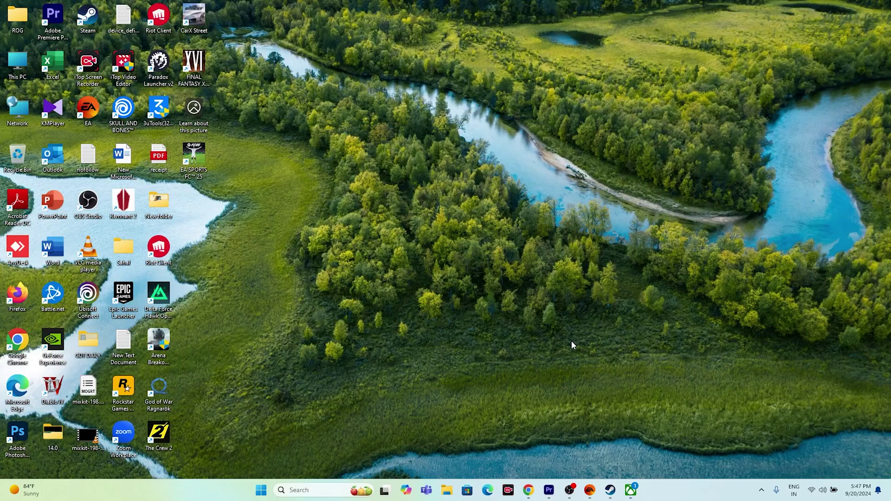
- Switch back to Steam and open the EA SPORTS FC 25 page in the library
{"action": "left_click", "coordinate": [610, 490]}
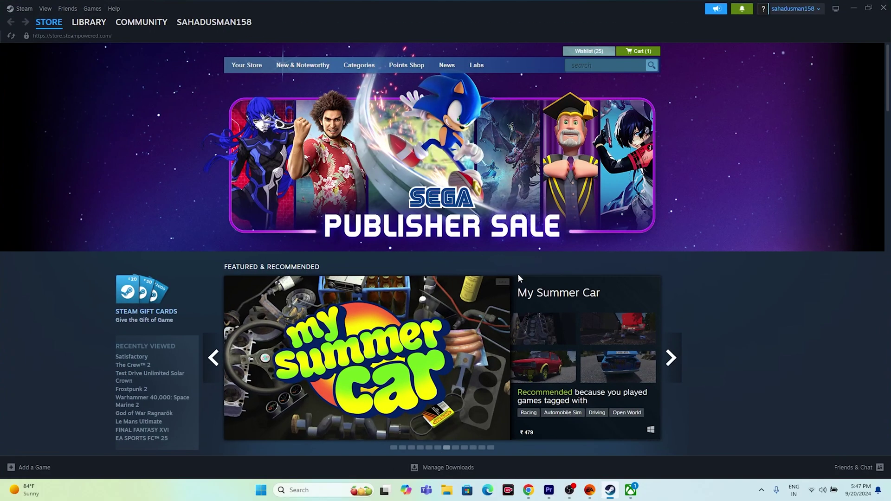
{"action": "left_click", "coordinate": [853, 8]}
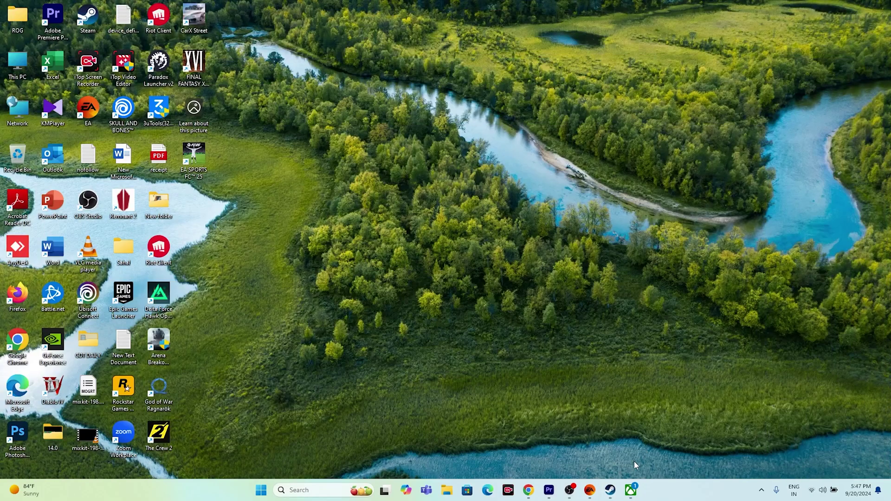
{"action": "left_click", "coordinate": [610, 490]}
{"action": "left_click", "coordinate": [96, 36]}
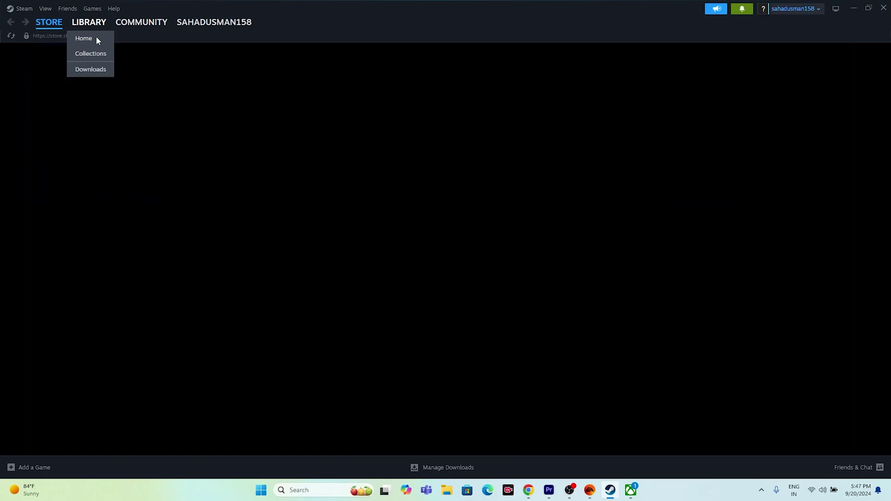
{"action": "left_click", "coordinate": [51, 276]}
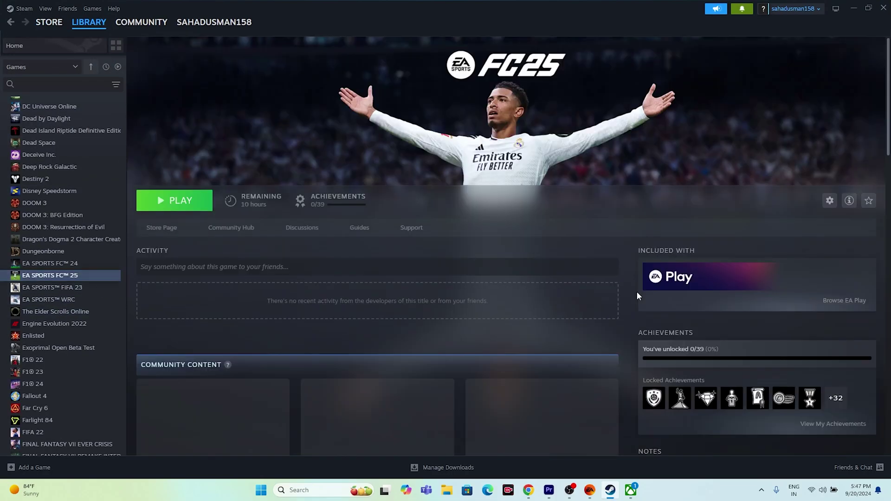